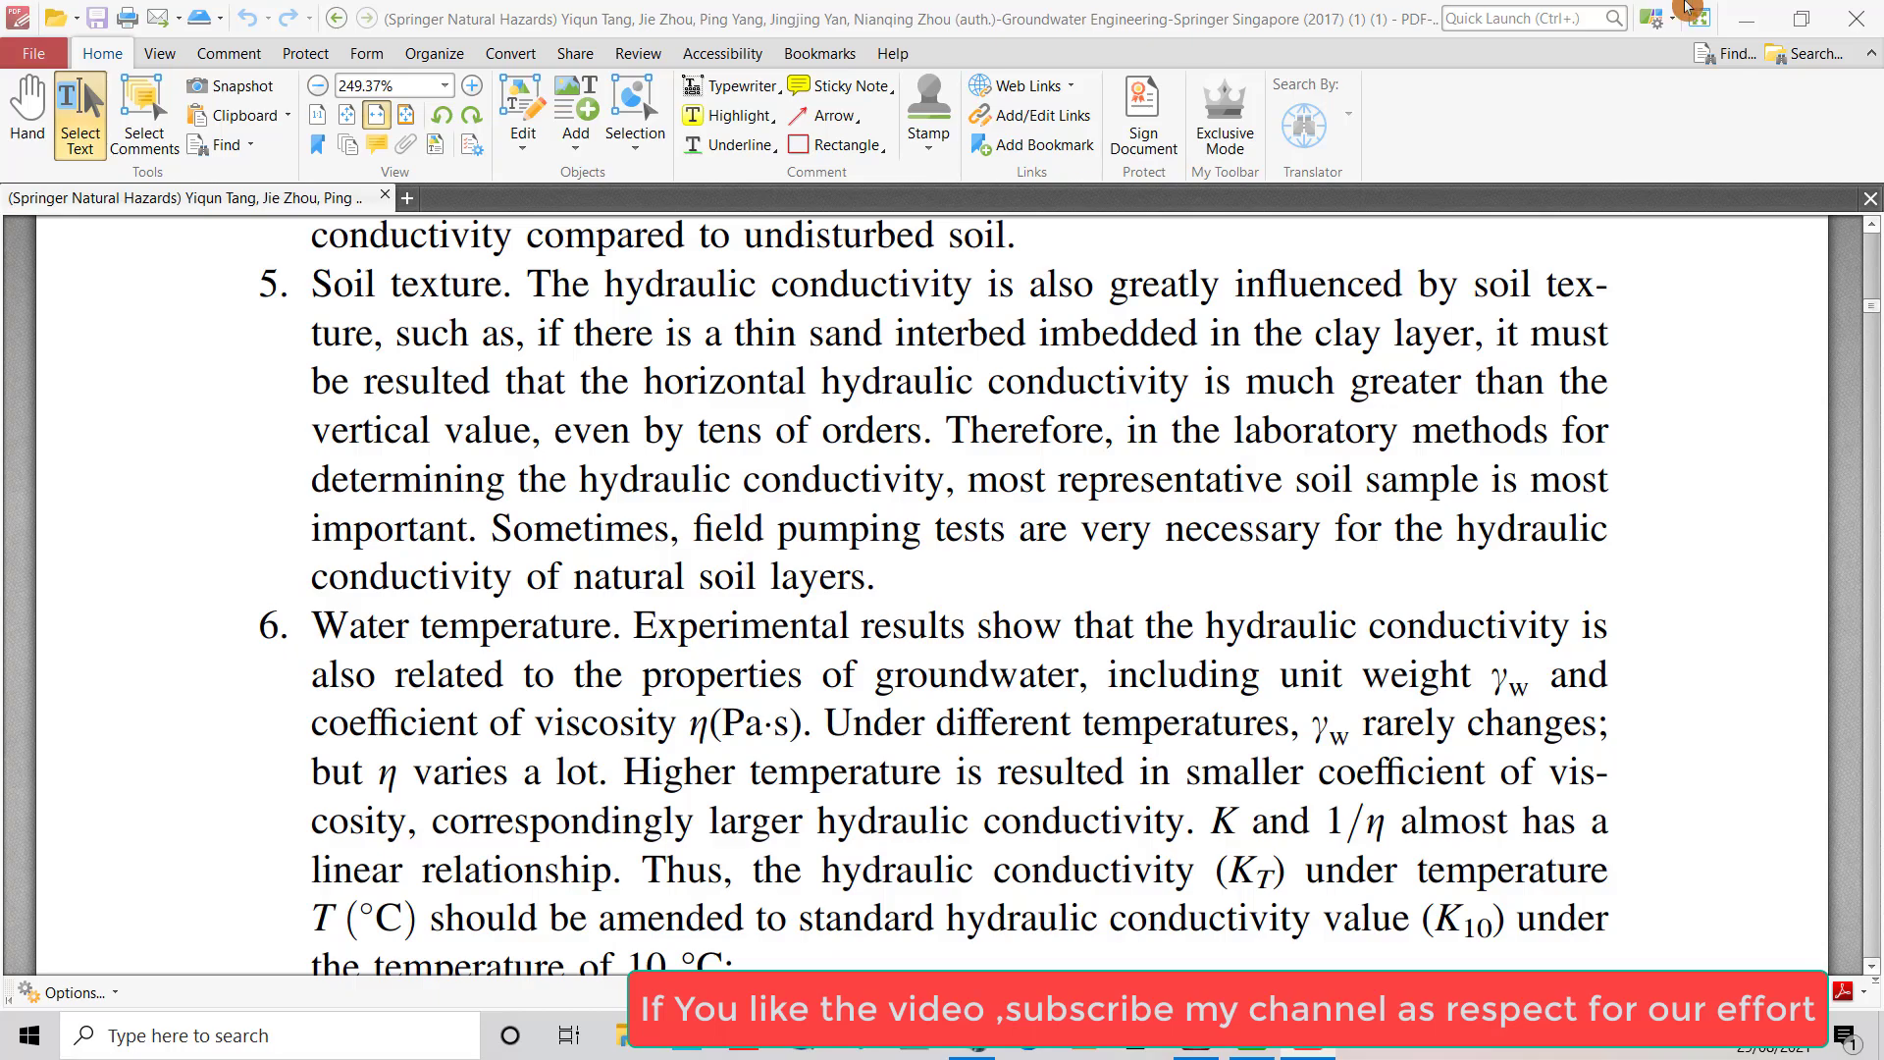
Open File > Preferences, go to the Search Providers category and start a new provider
{"action": "left_click", "coordinate": [1746, 18]}
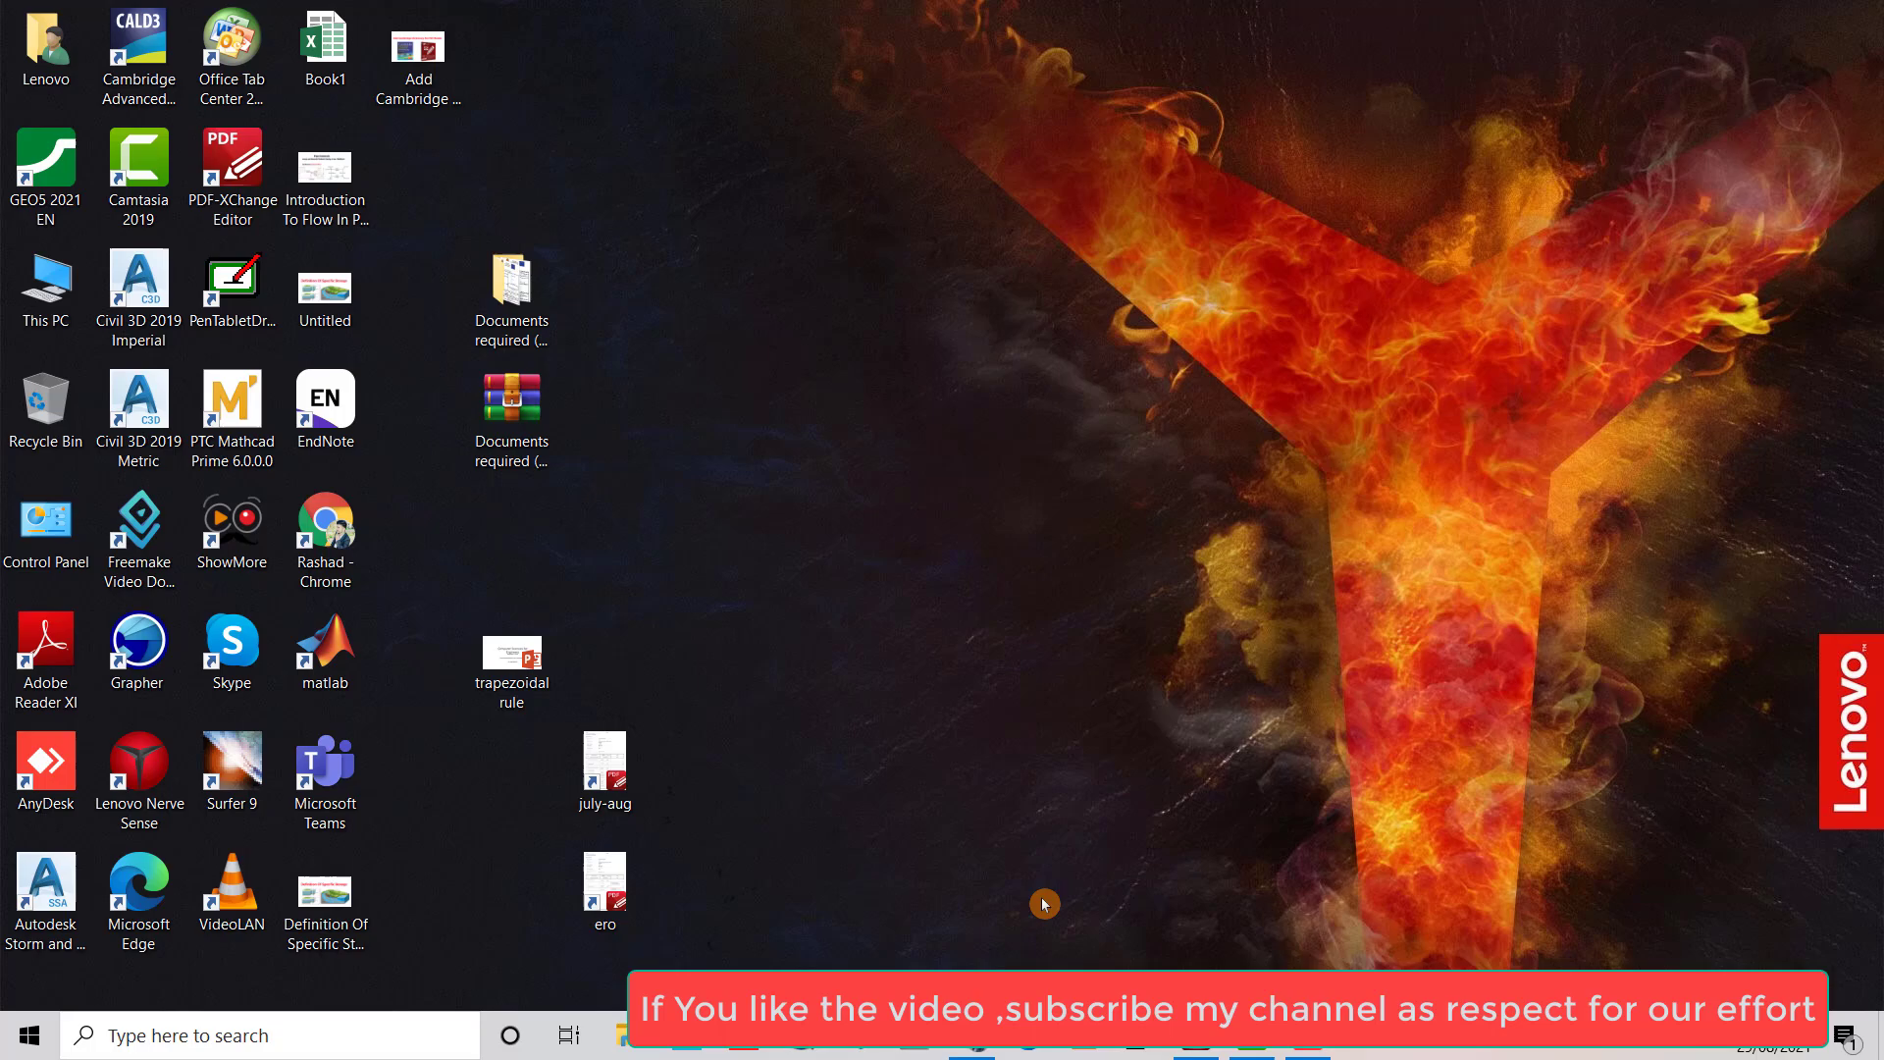
{"action": "left_click", "coordinate": [1197, 1050]}
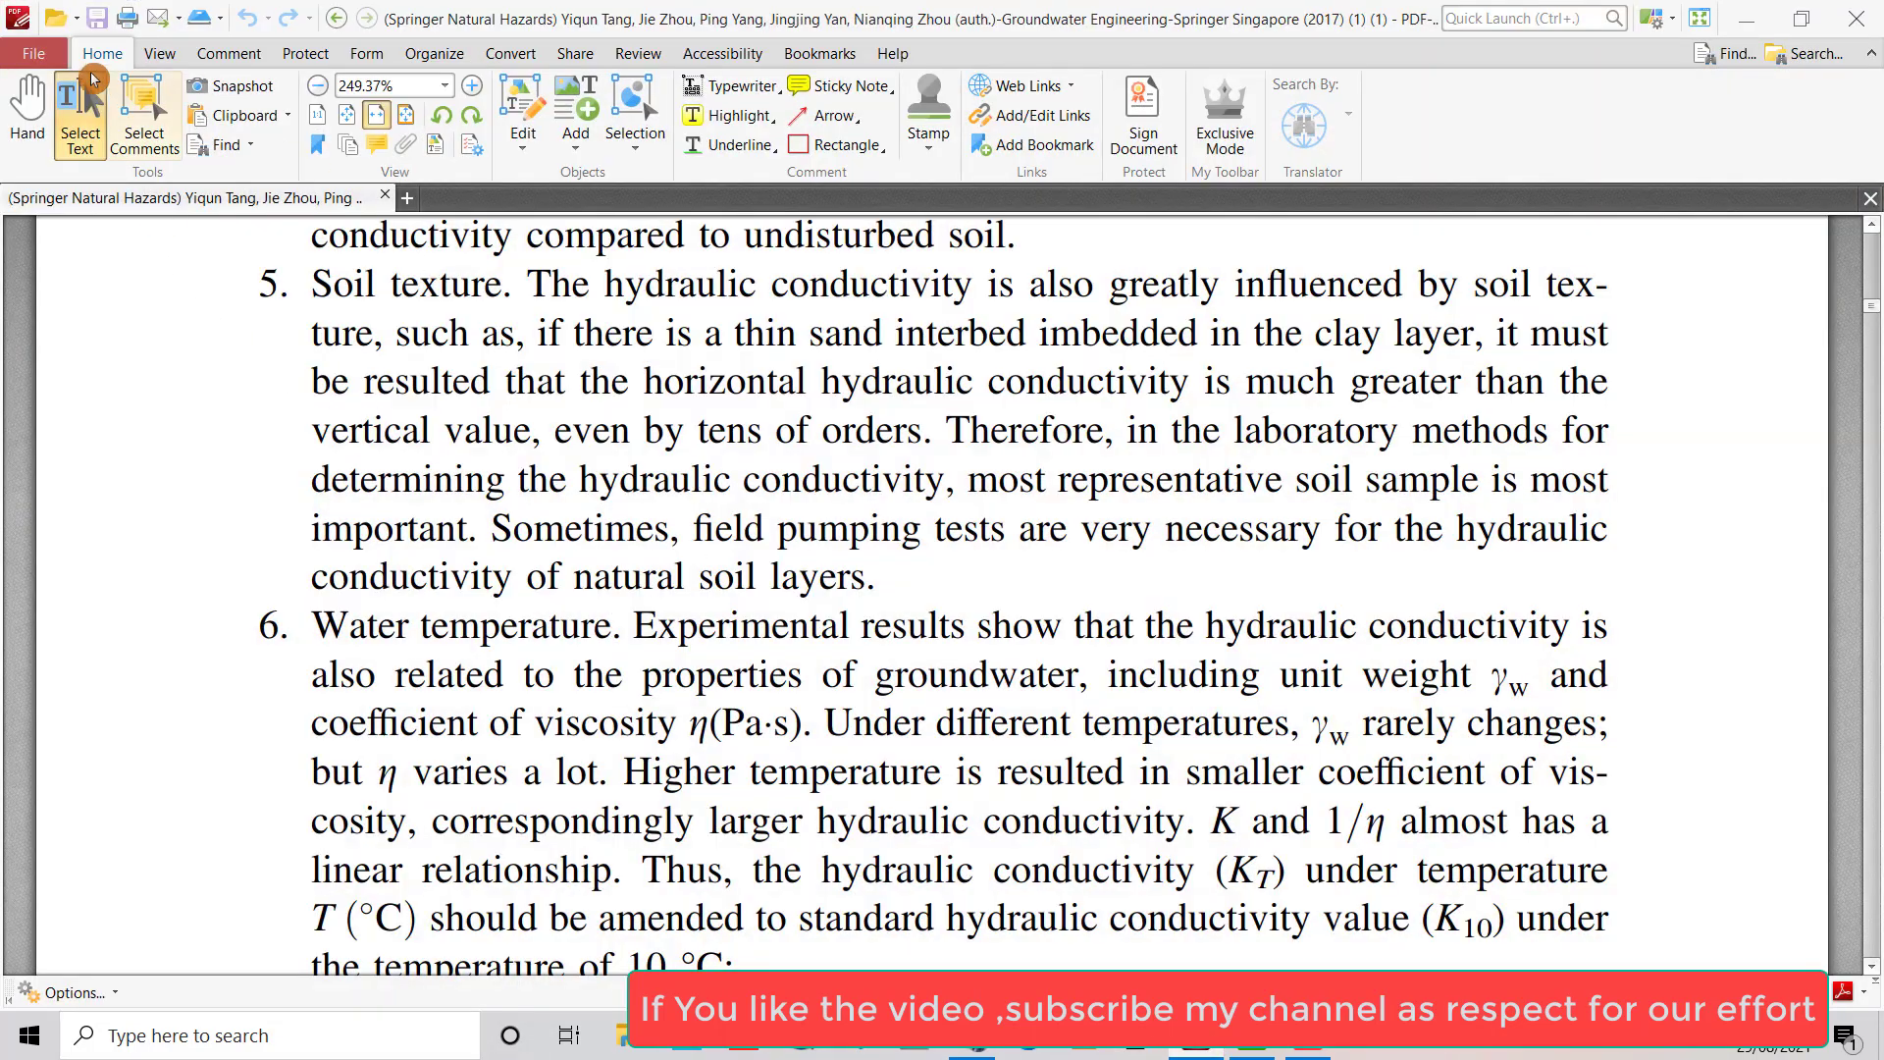
{"action": "left_click", "coordinate": [33, 53]}
{"action": "left_click", "coordinate": [67, 815]}
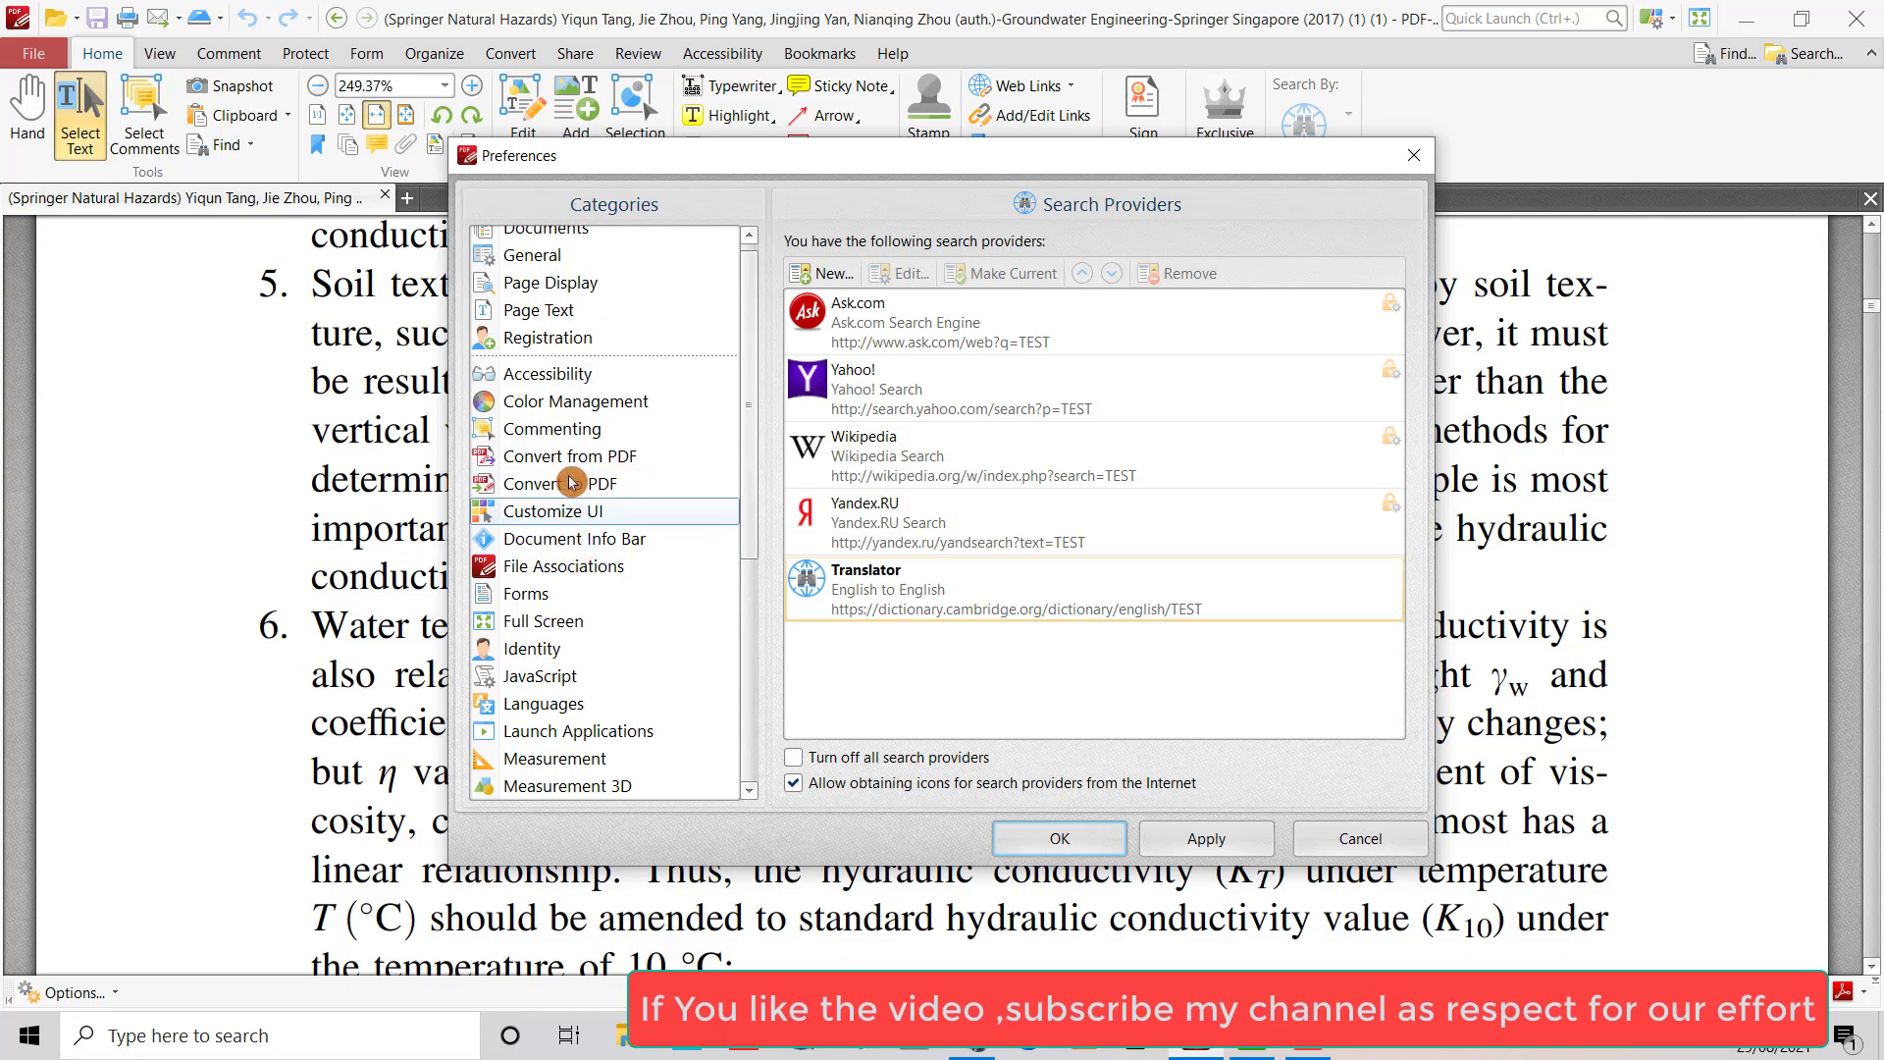
{"action": "left_click_drag", "start_coordinate": [758, 365], "coordinate": [728, 512]}
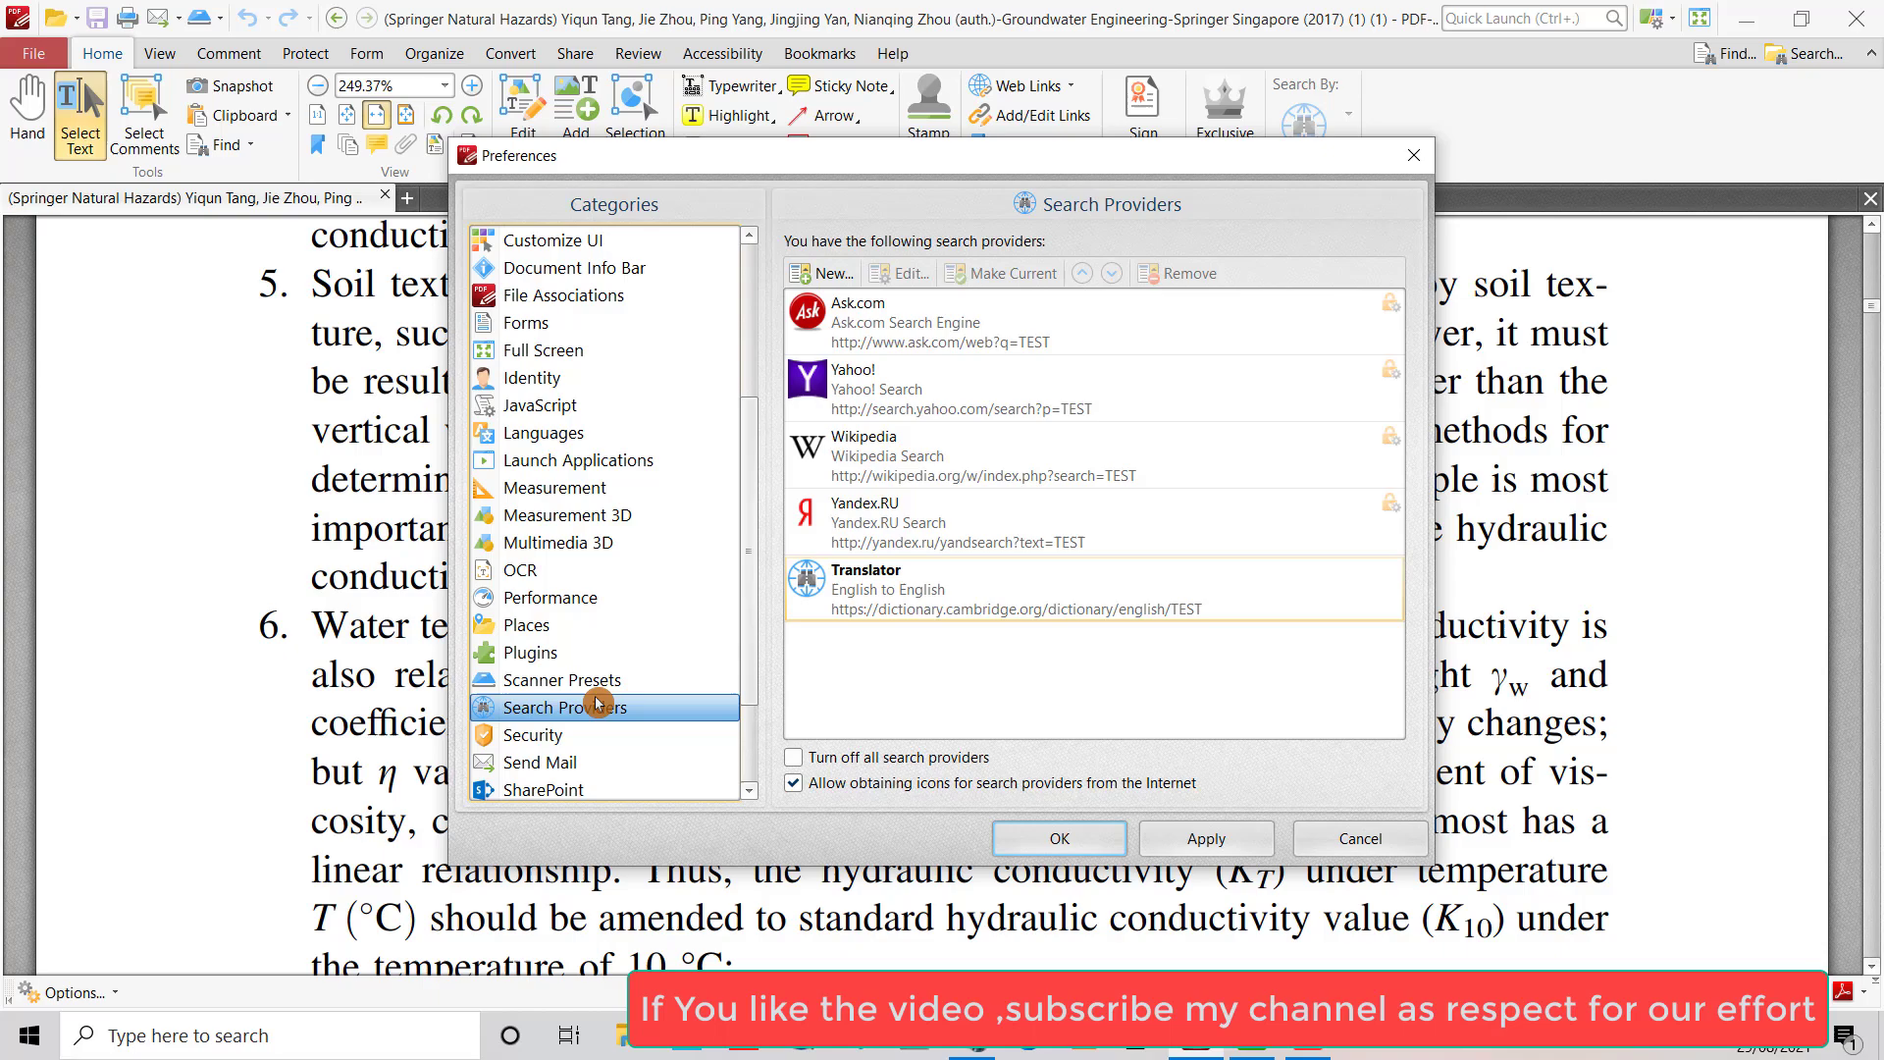
{"action": "left_click", "coordinate": [834, 273]}
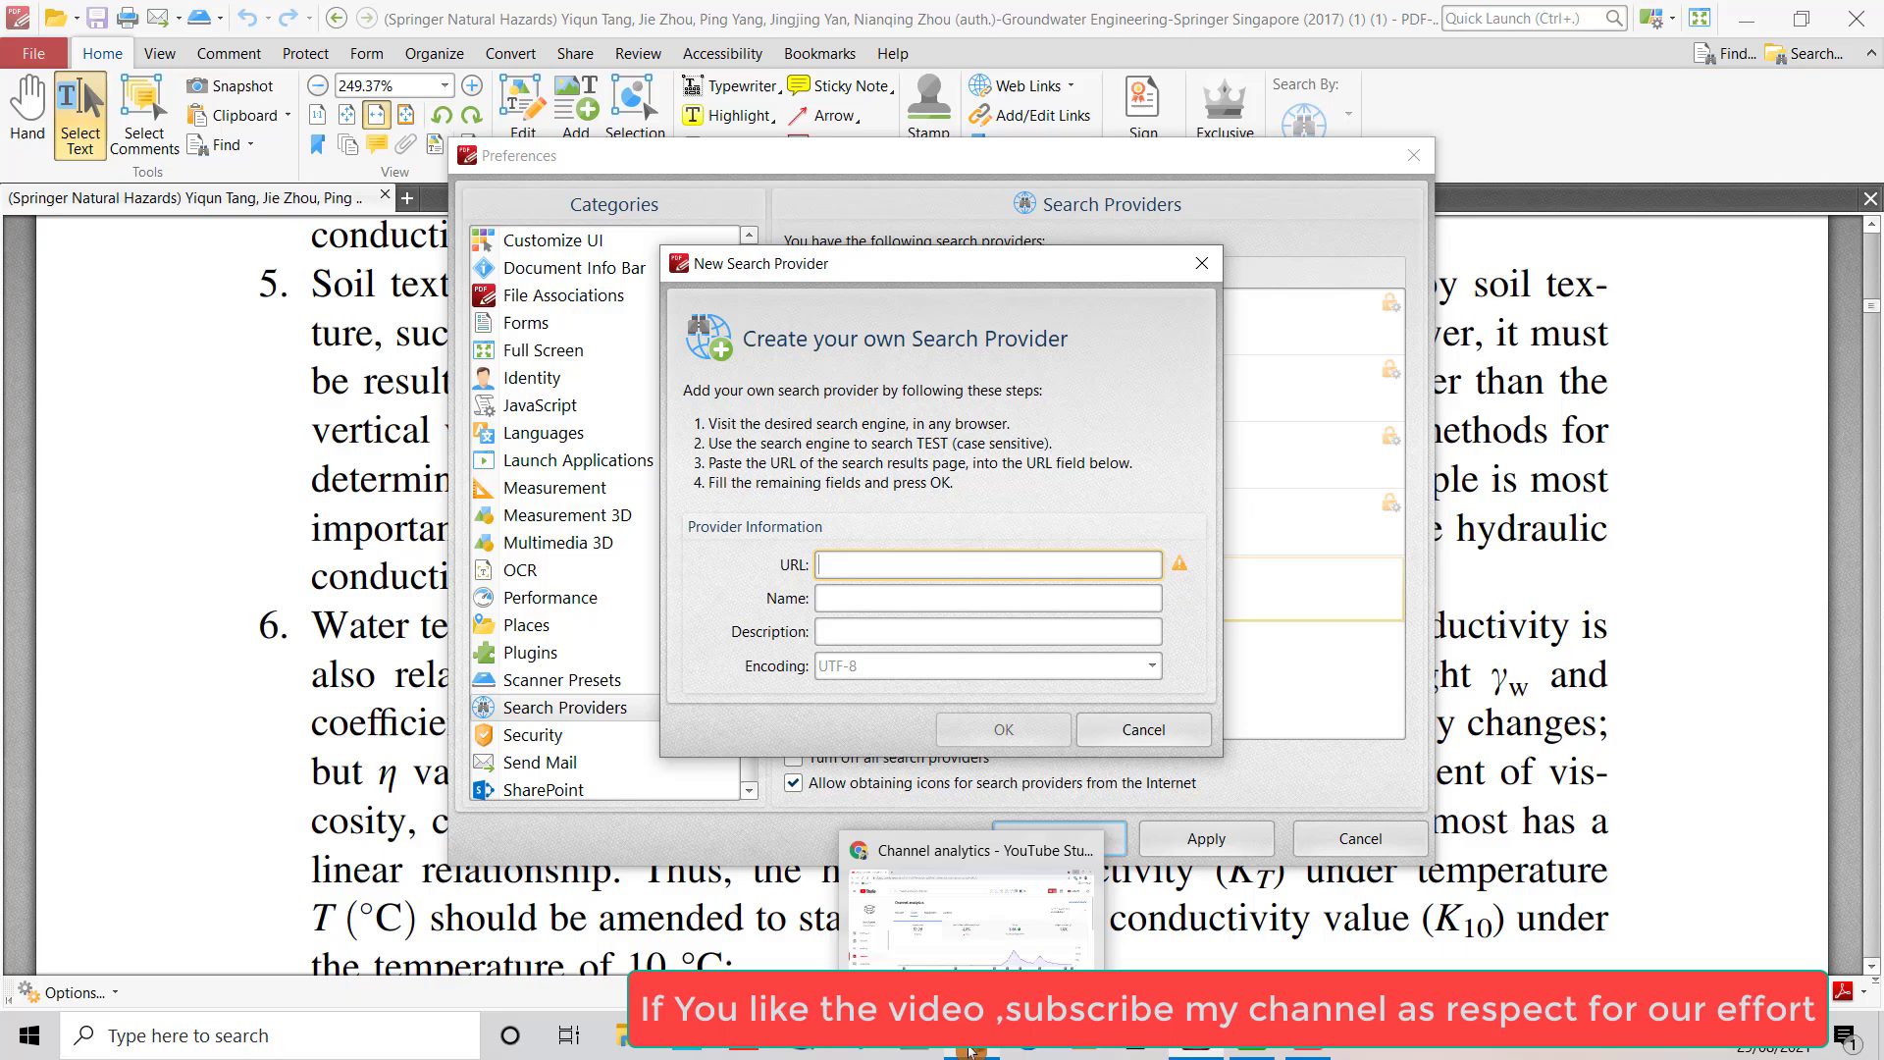
Search 'google translate' in a new Chrome tab, open the Google Translate site, and return to the PDF editor
{"action": "left_click", "coordinate": [970, 1050]}
{"action": "left_click", "coordinate": [334, 20]}
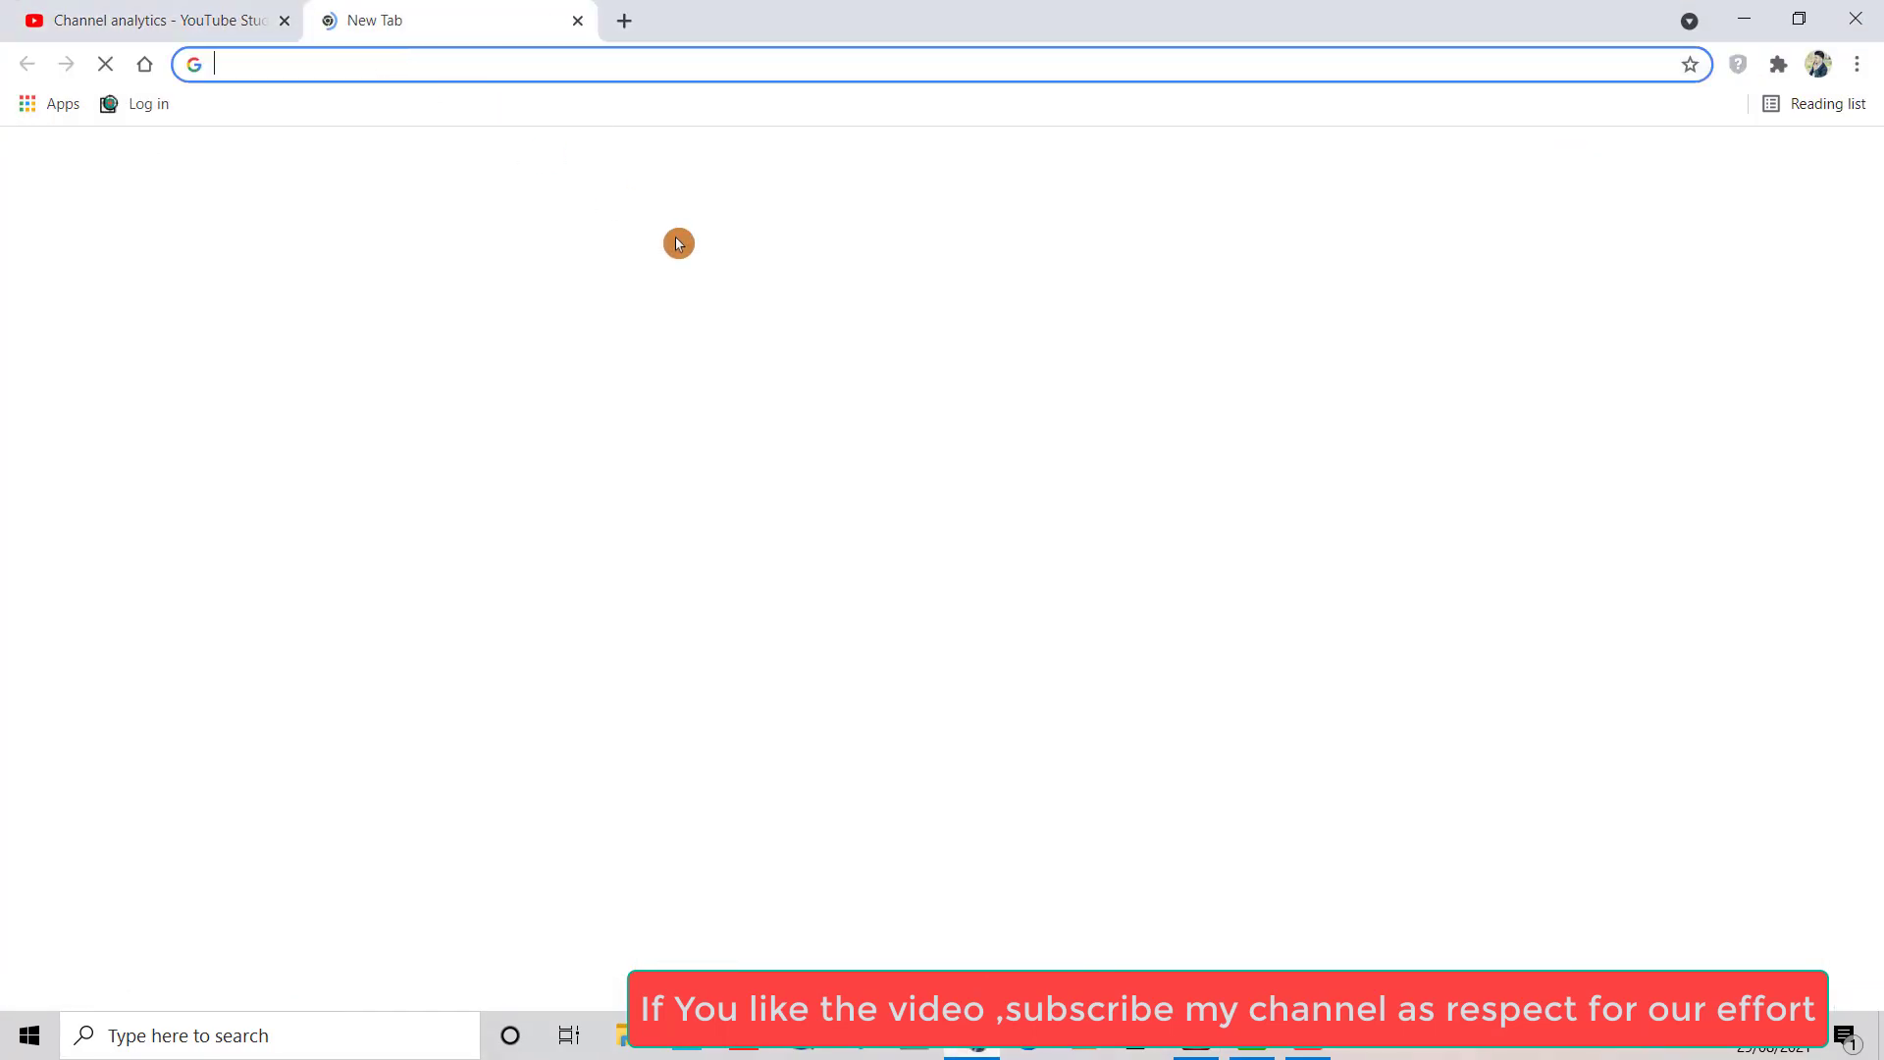
{"action": "left_click", "coordinate": [707, 509]}
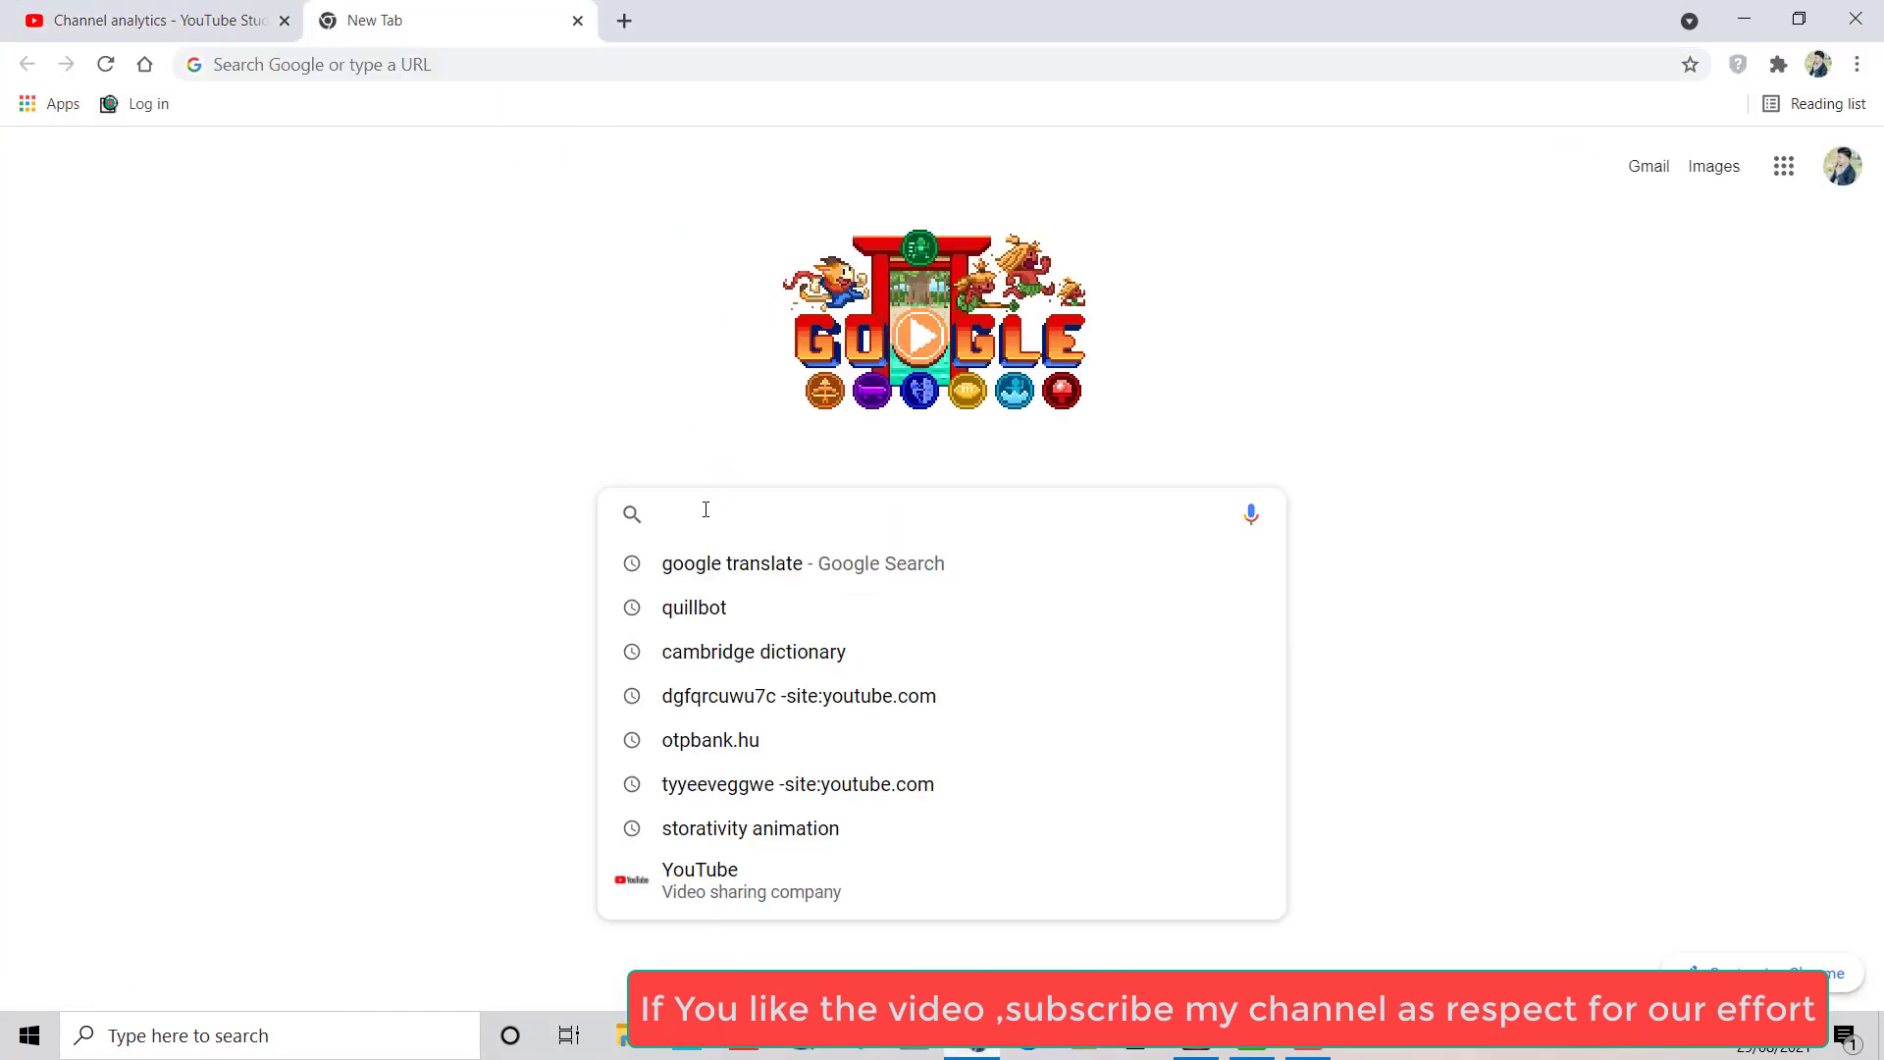
{"action": "type", "text": "google"}
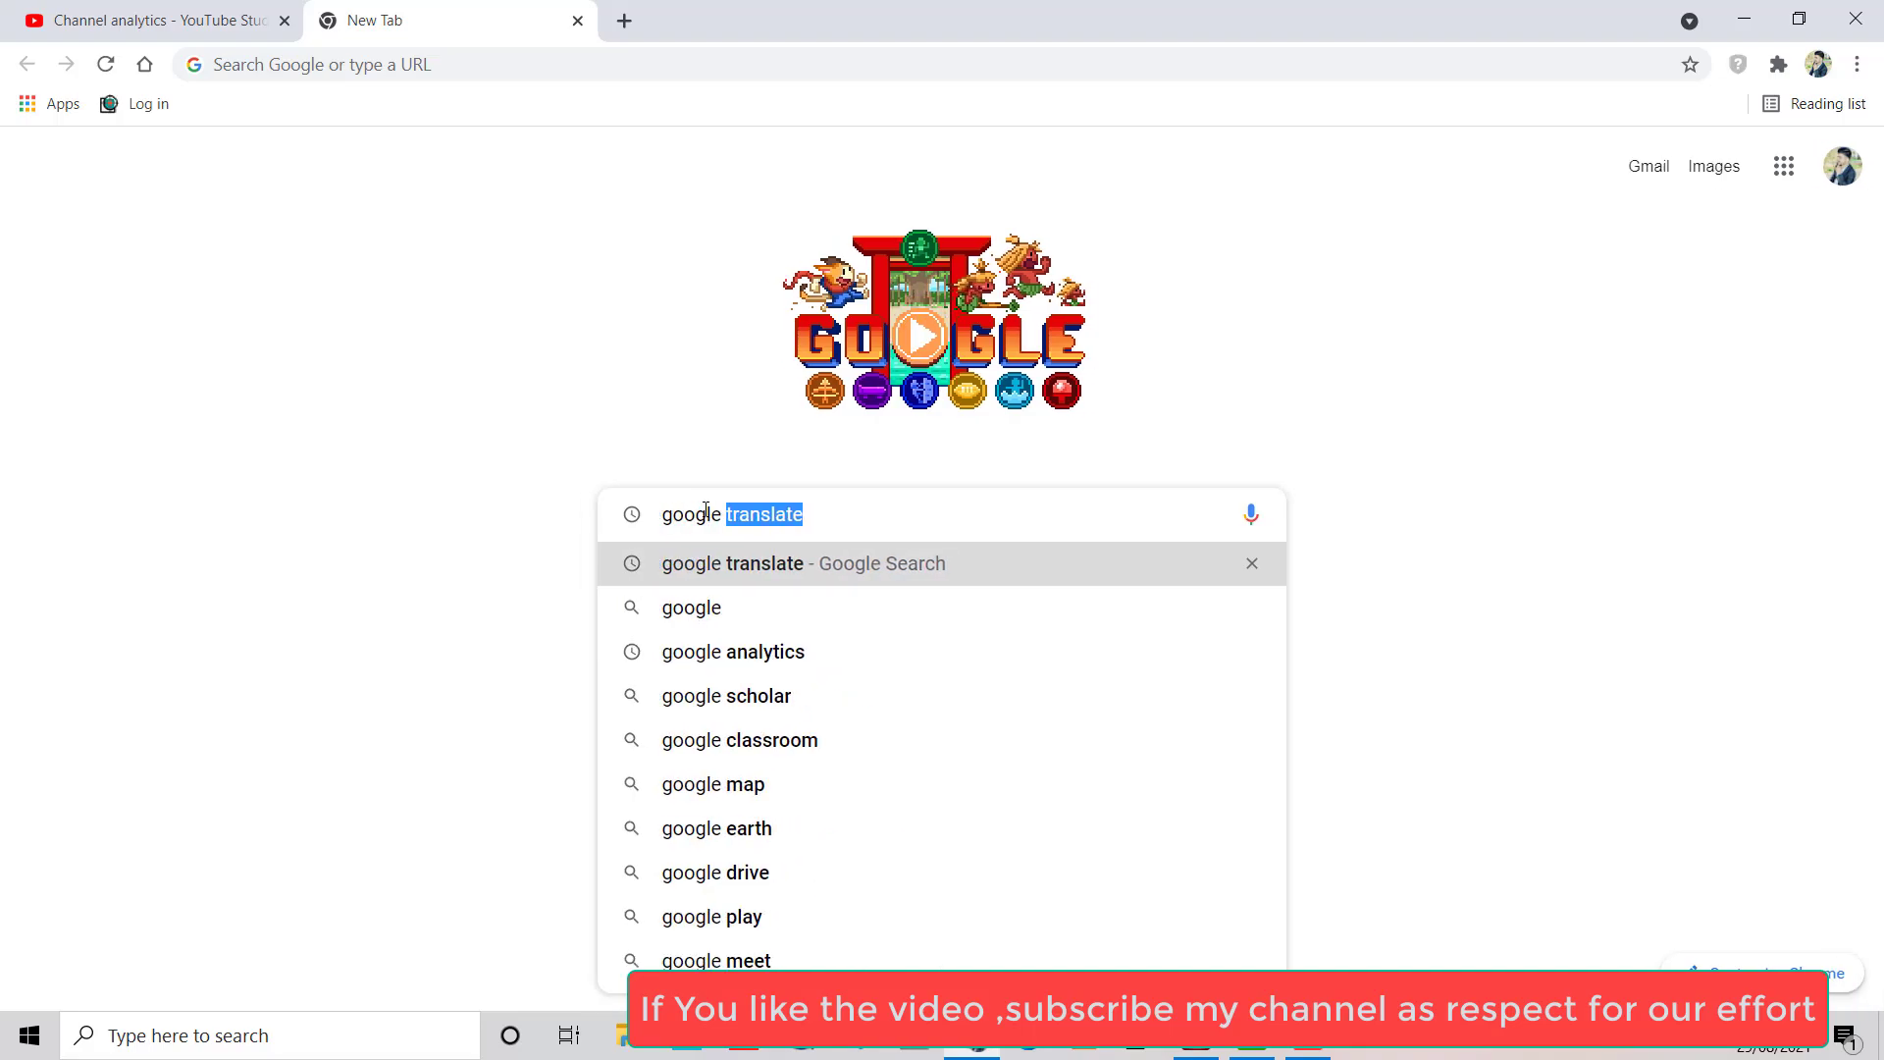
{"action": "key", "text": "Return"}
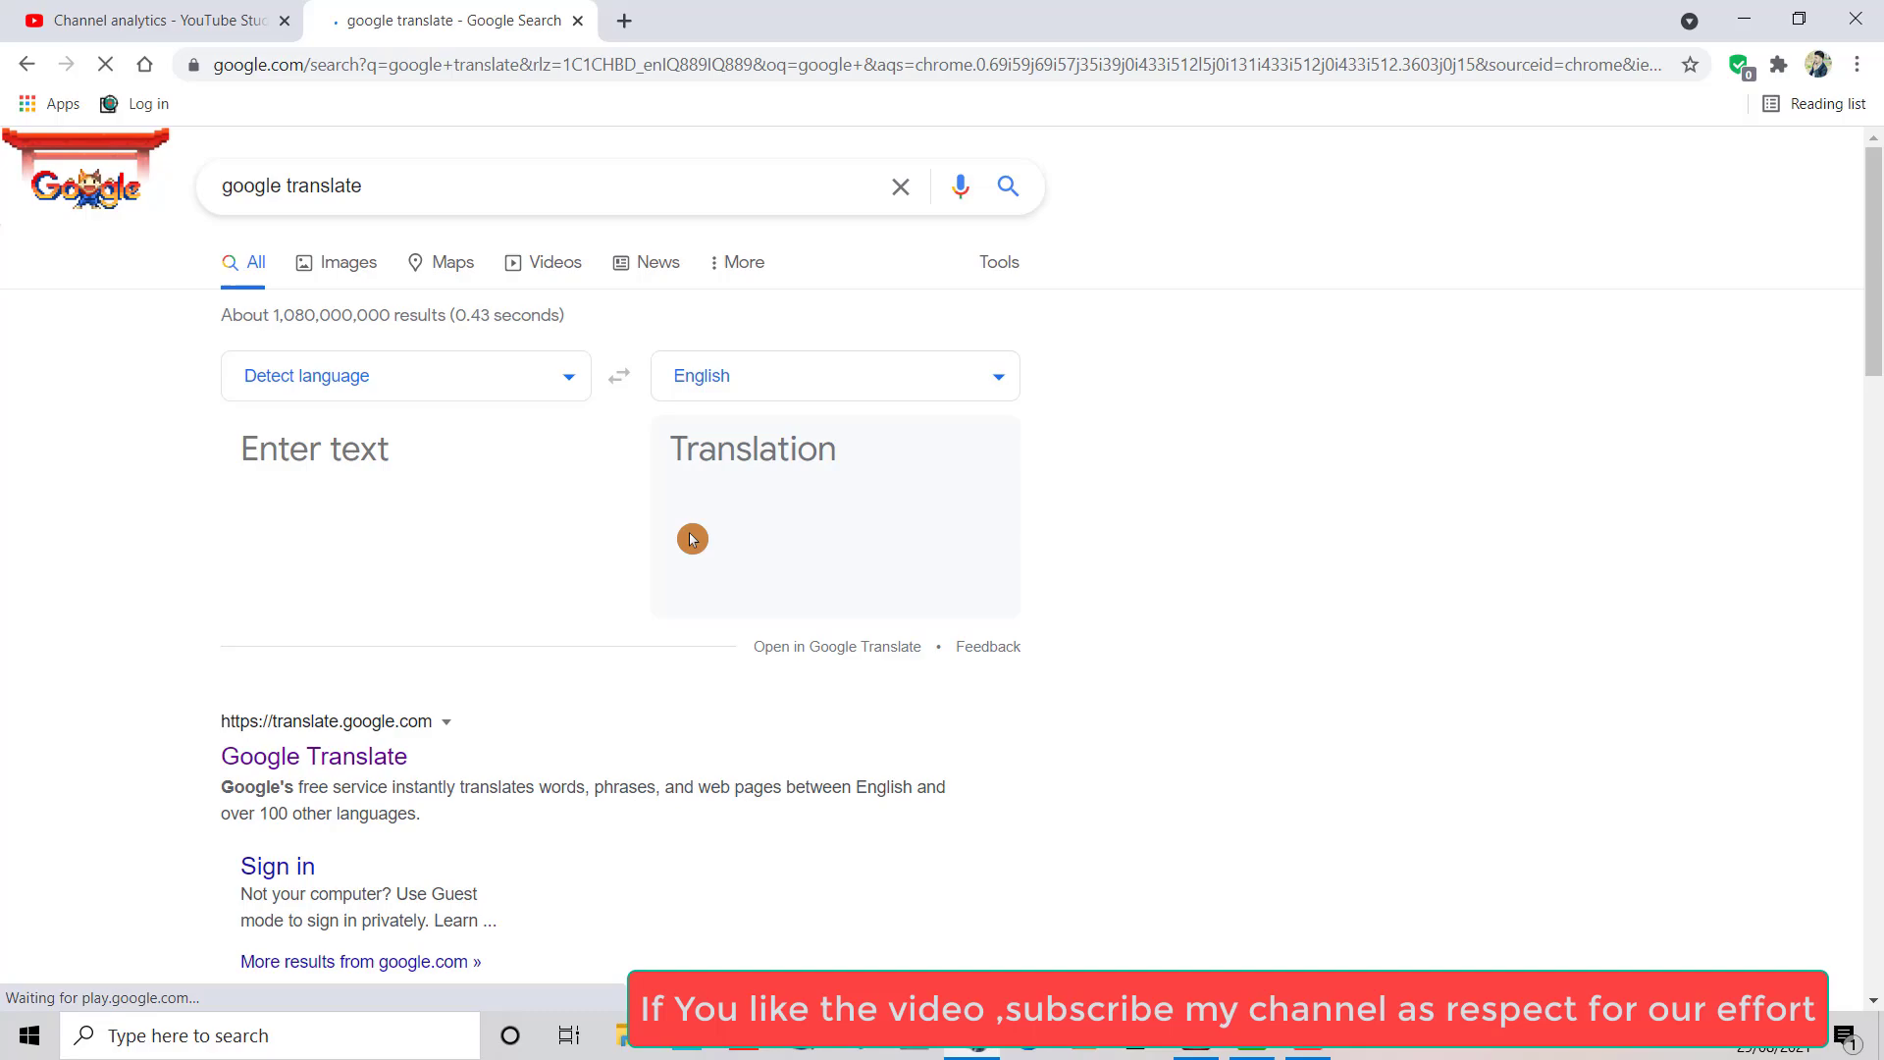
{"action": "left_click", "coordinate": [332, 764]}
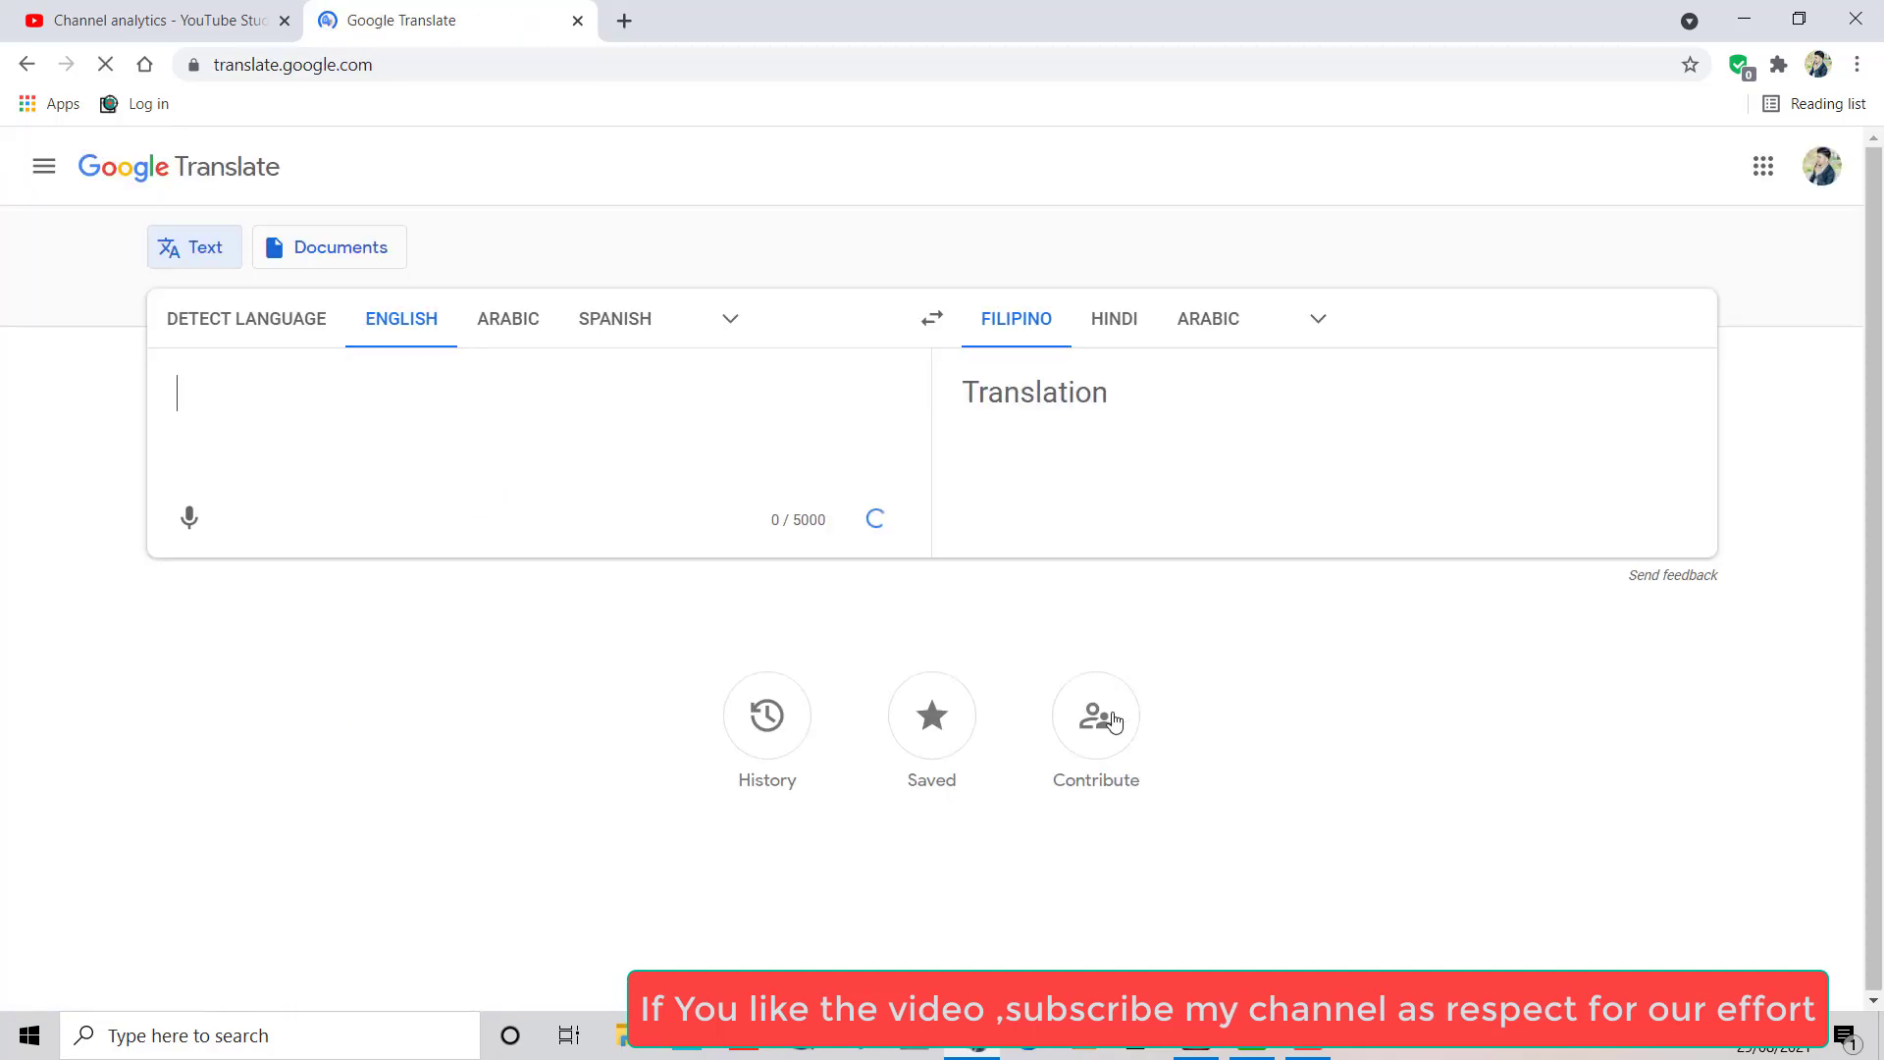
{"action": "left_click", "coordinate": [1197, 1049]}
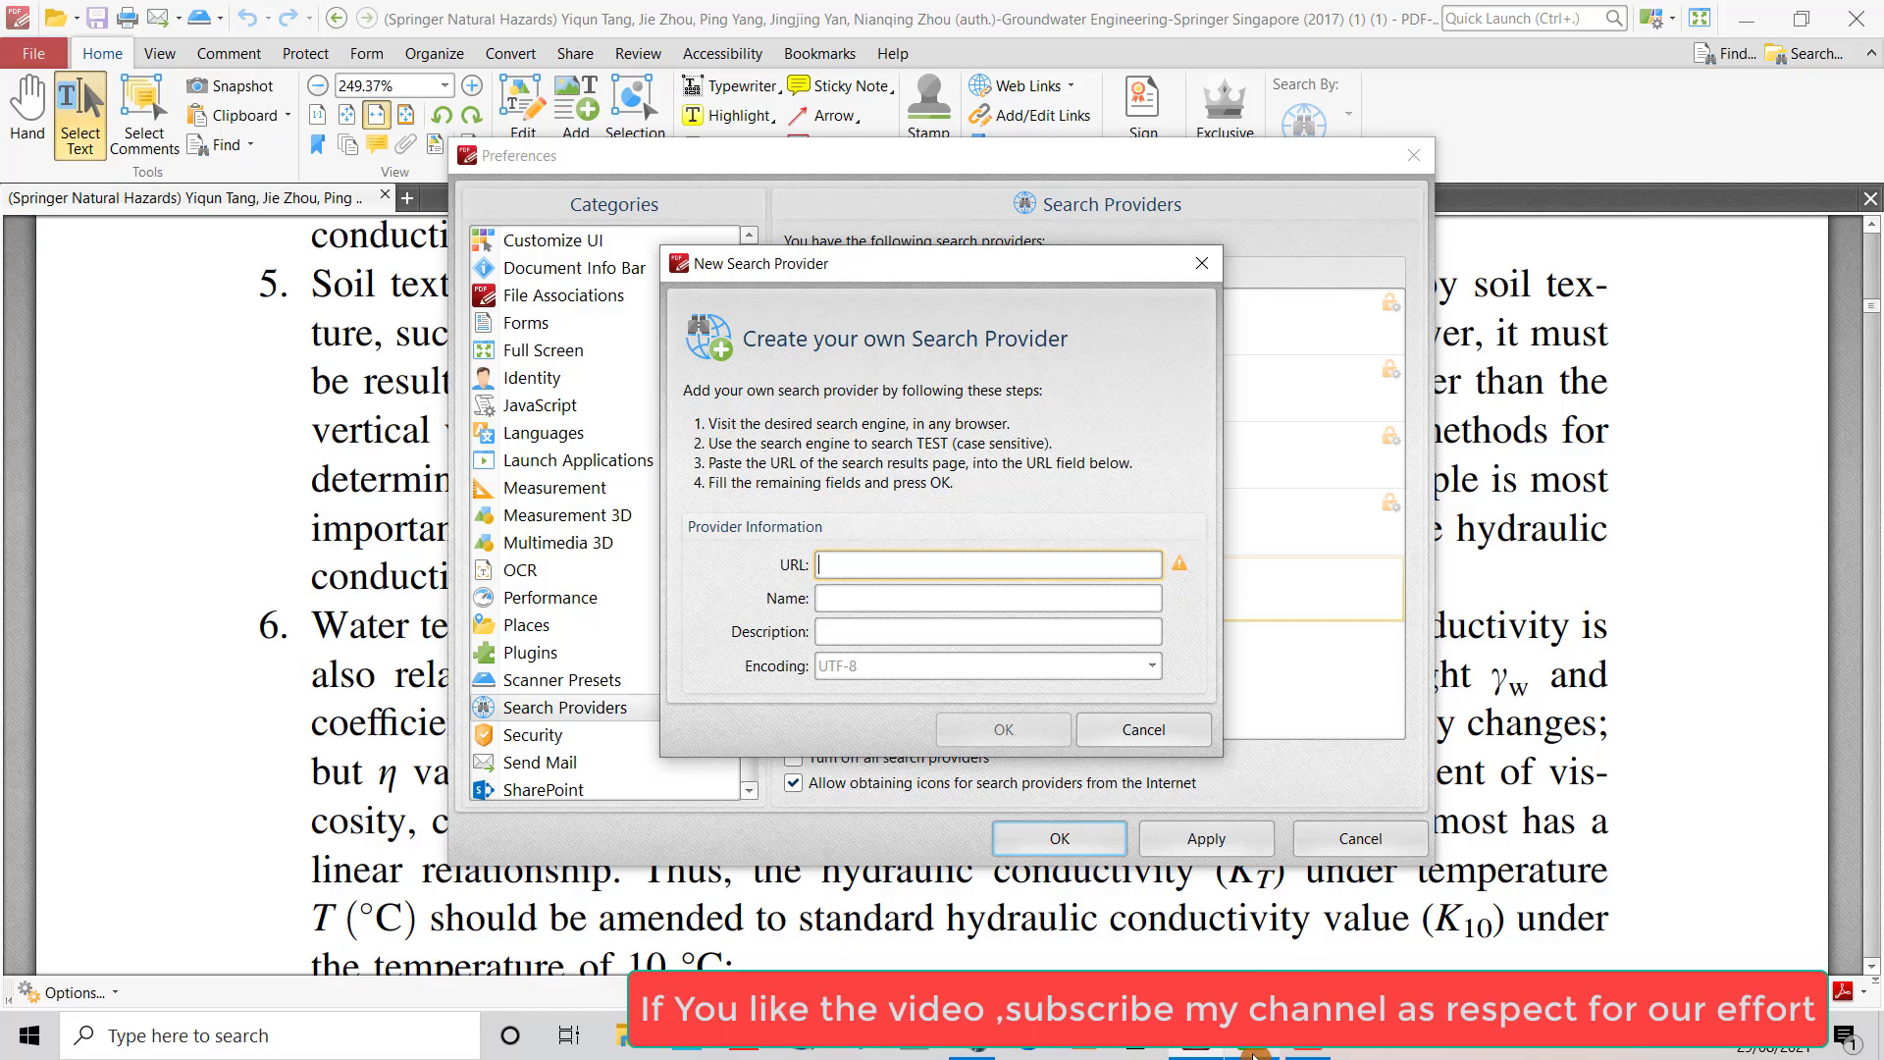
Set Google Translate's target language to Arabic
{"action": "left_click", "coordinate": [972, 1035]}
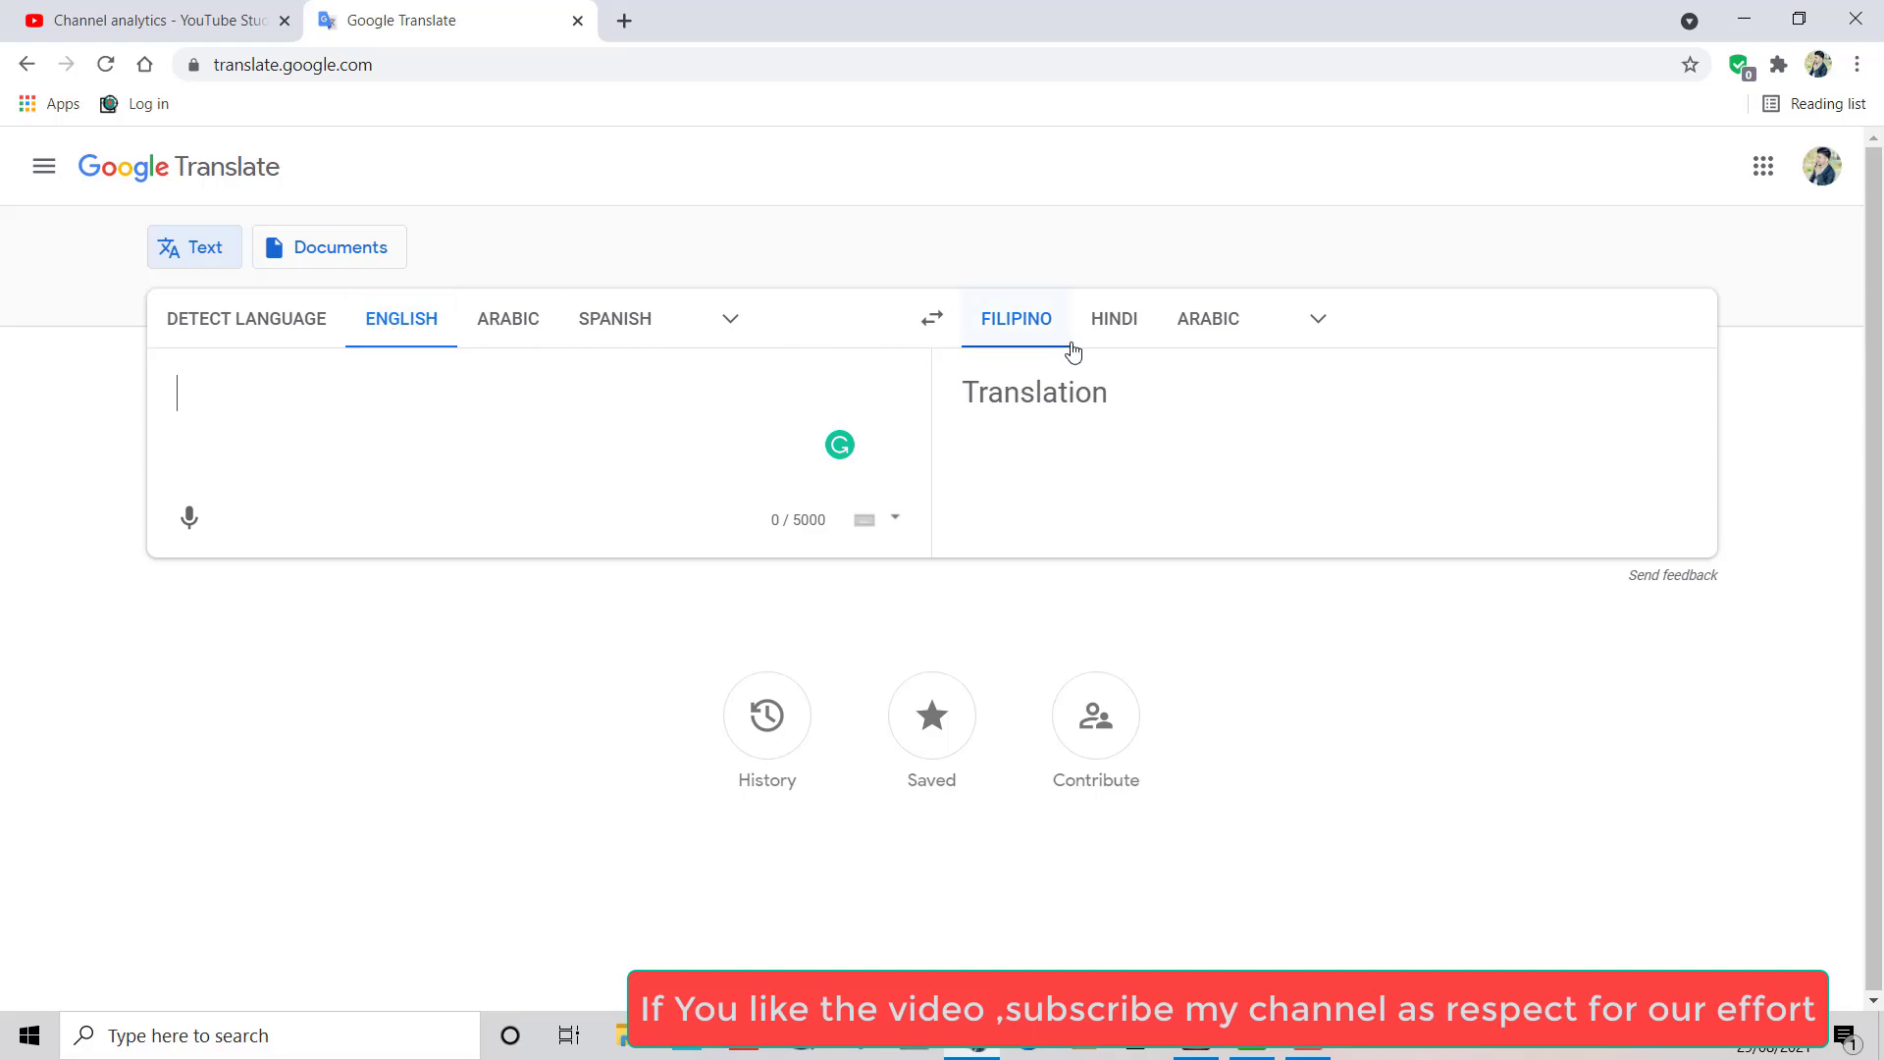
{"action": "left_click", "coordinate": [1207, 328]}
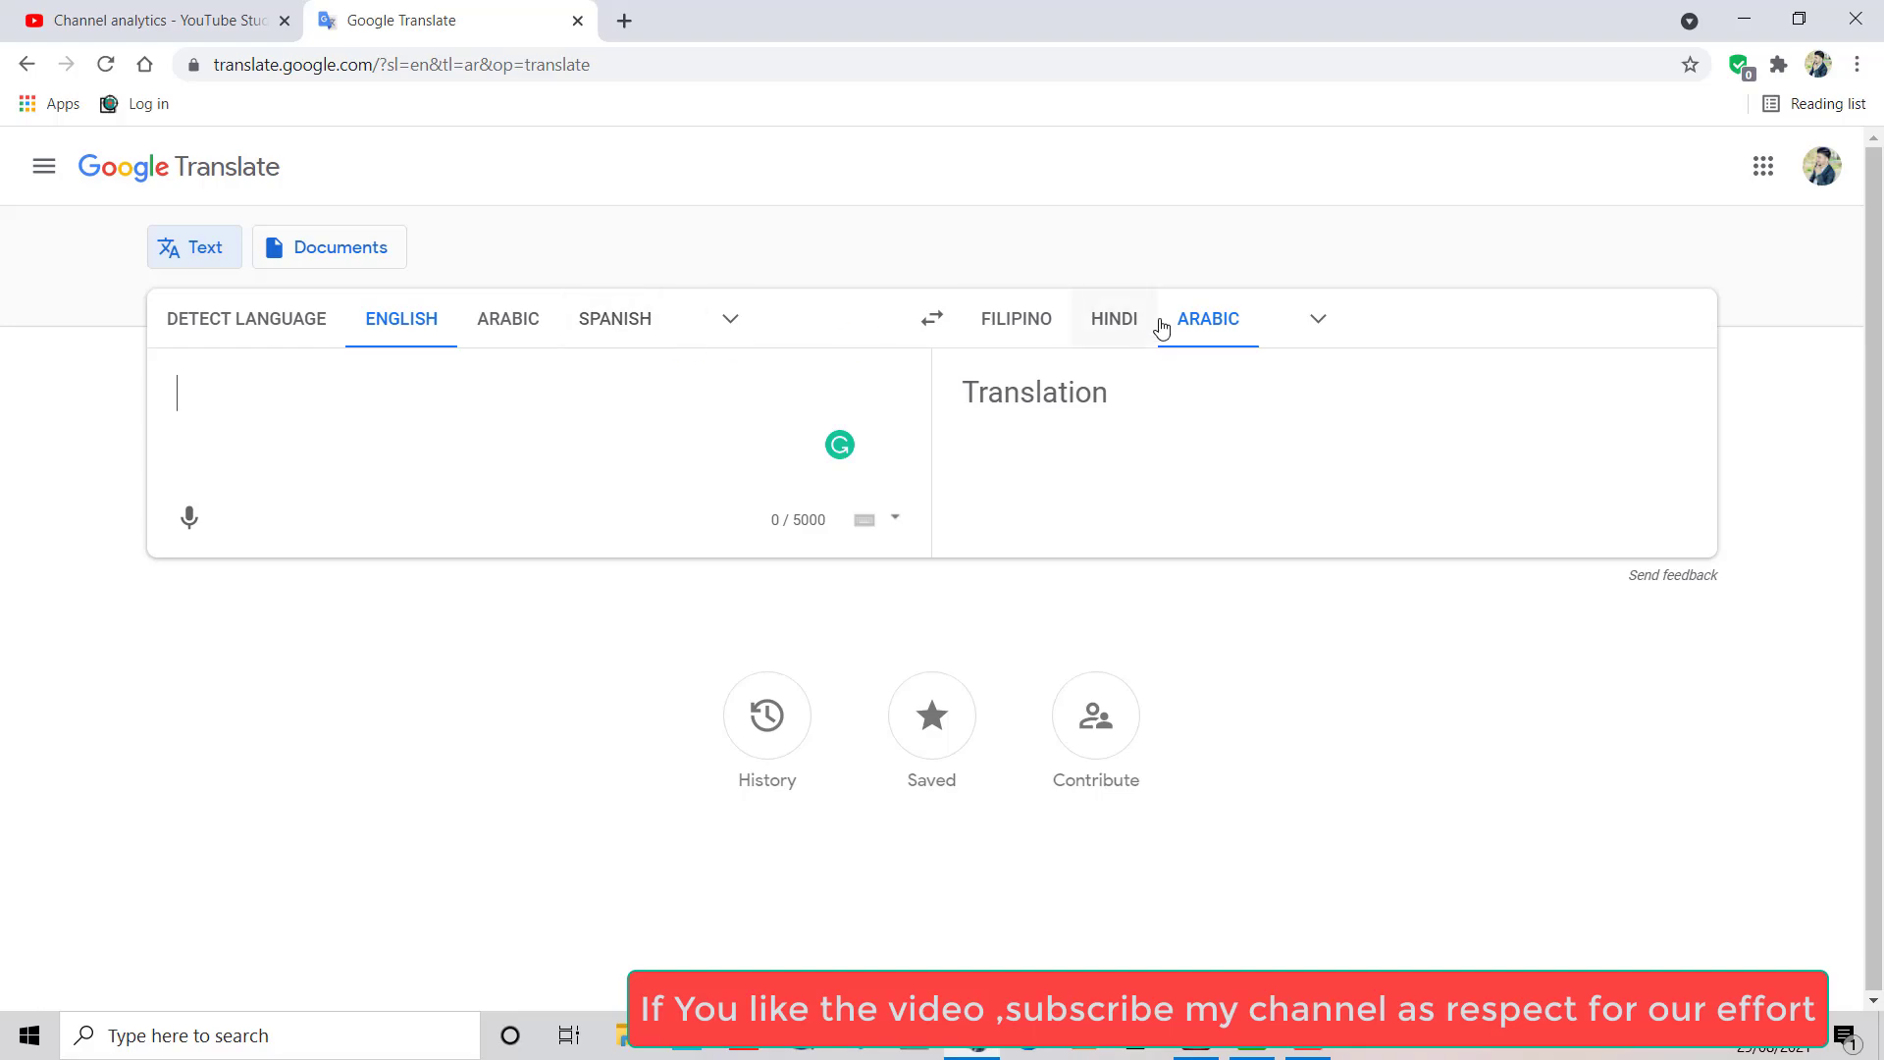
{"action": "left_click", "coordinate": [1318, 318]}
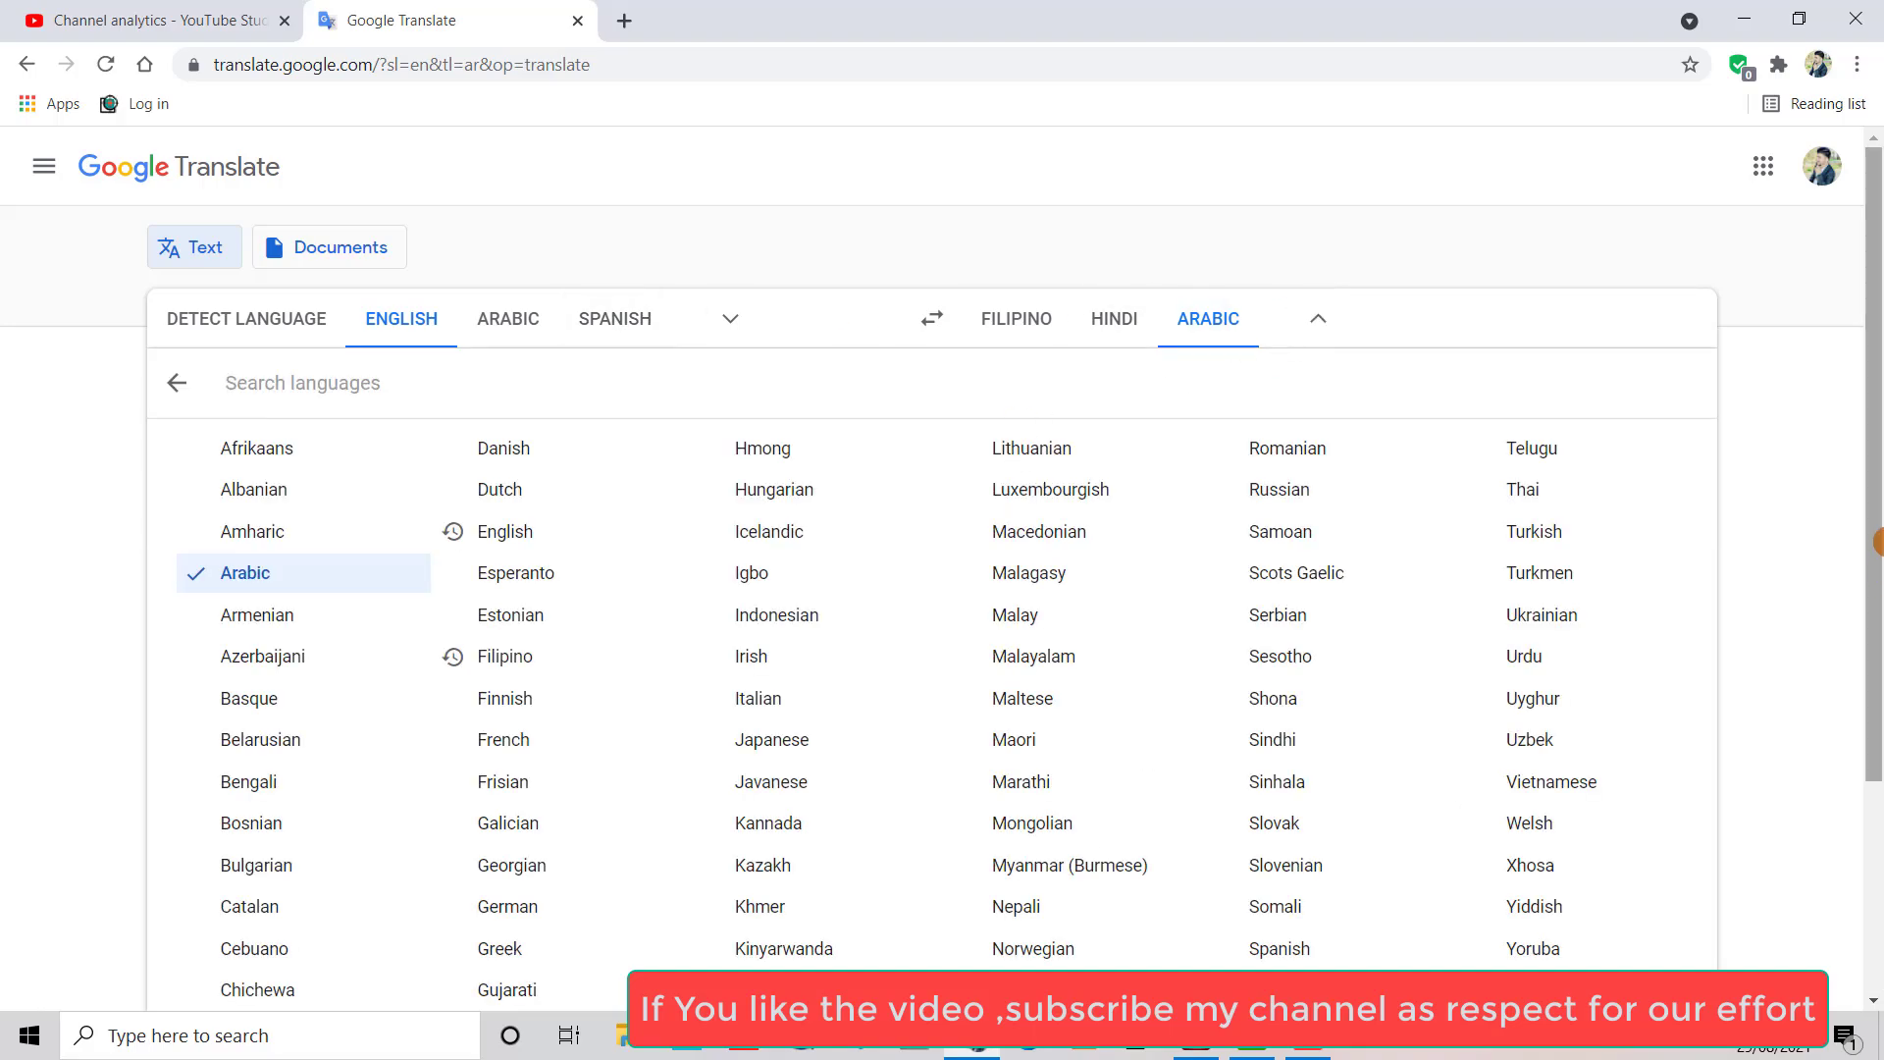
{"action": "left_click_drag", "start_coordinate": [1867, 280], "coordinate": [1866, 491]}
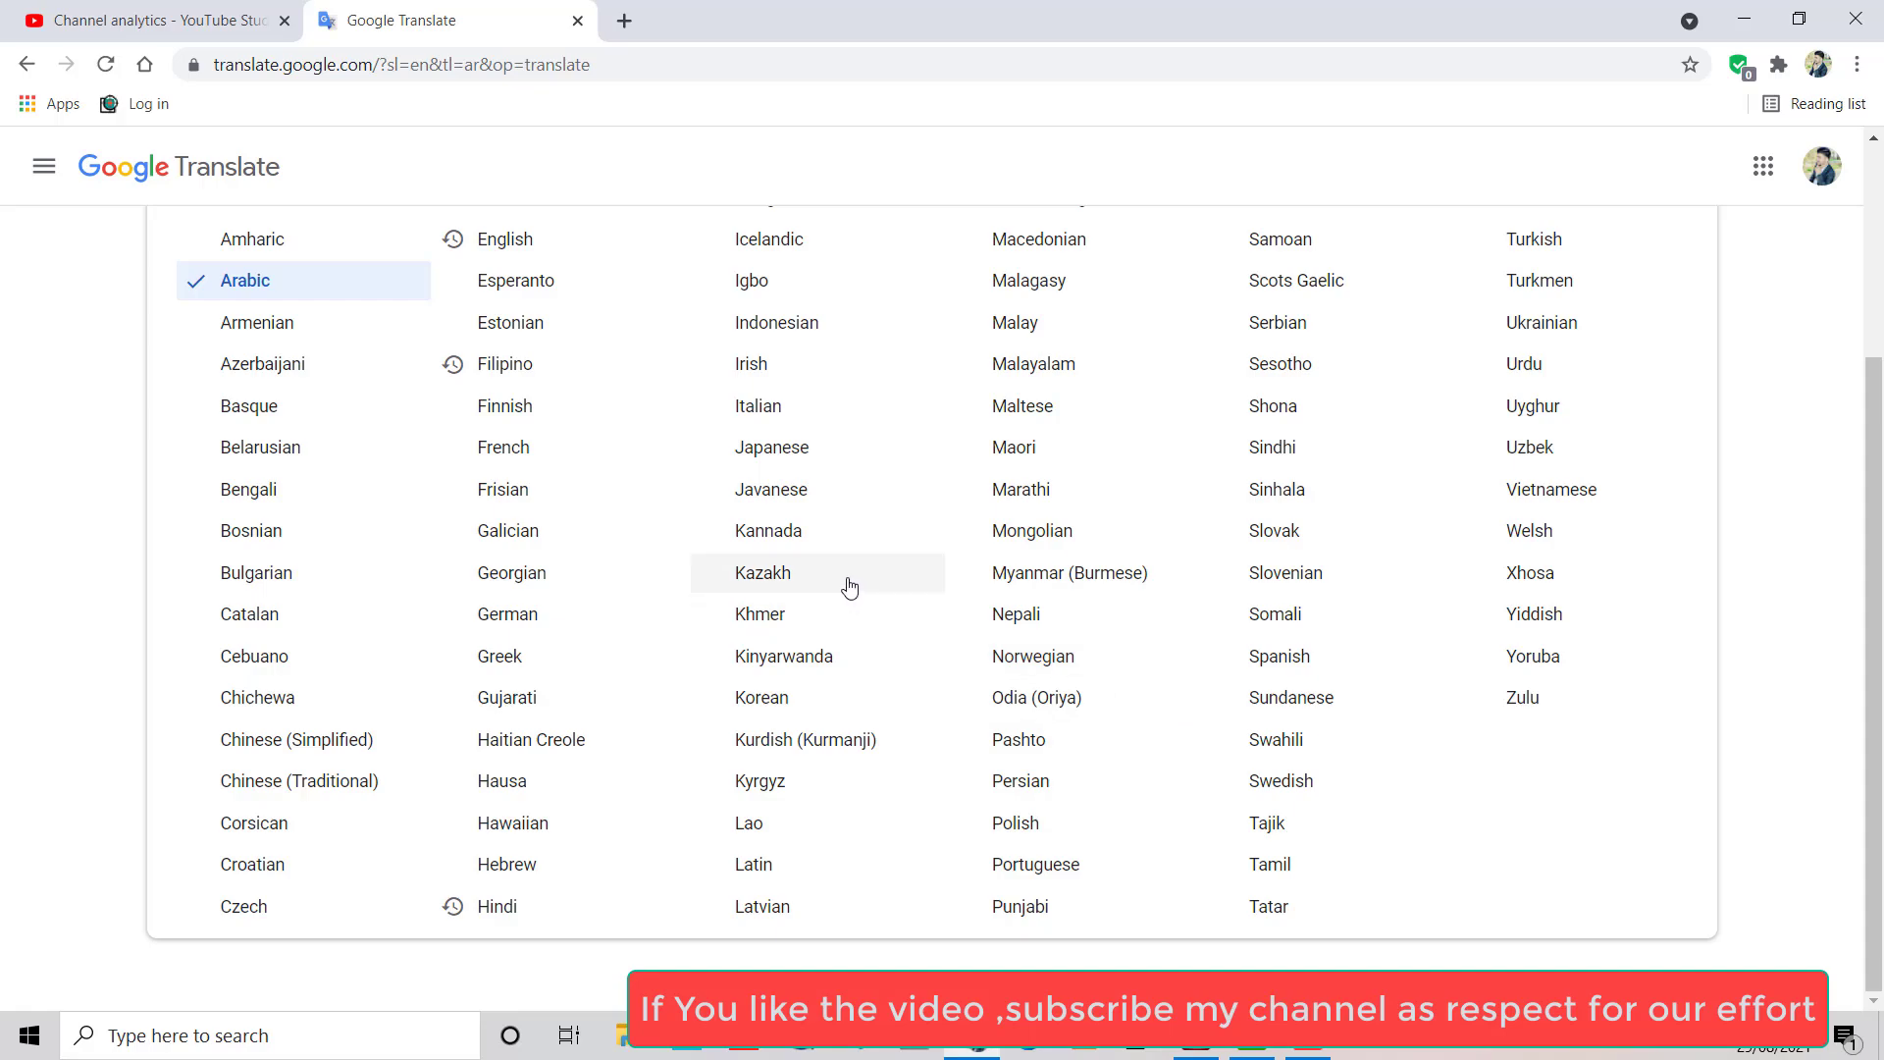
{"action": "left_click_drag", "start_coordinate": [1869, 572], "coordinate": [1786, 117]}
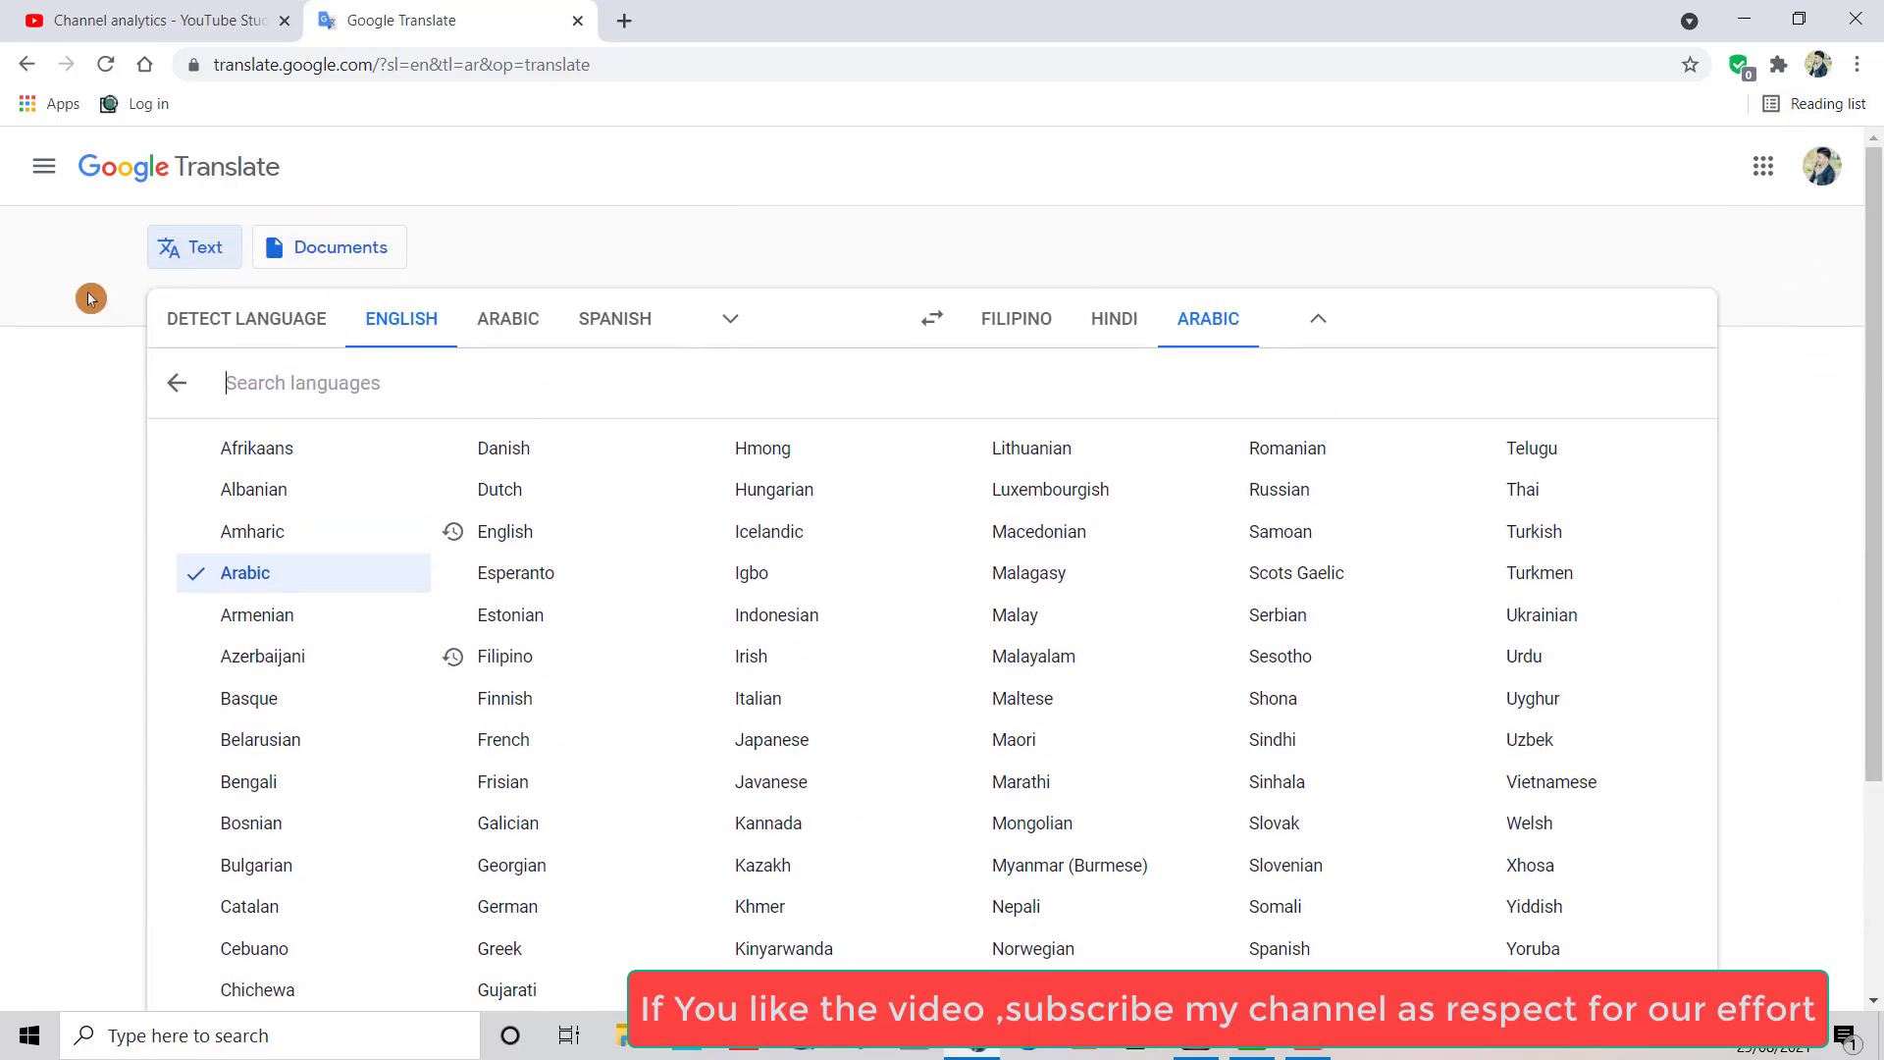
{"action": "left_click", "coordinate": [155, 287]}
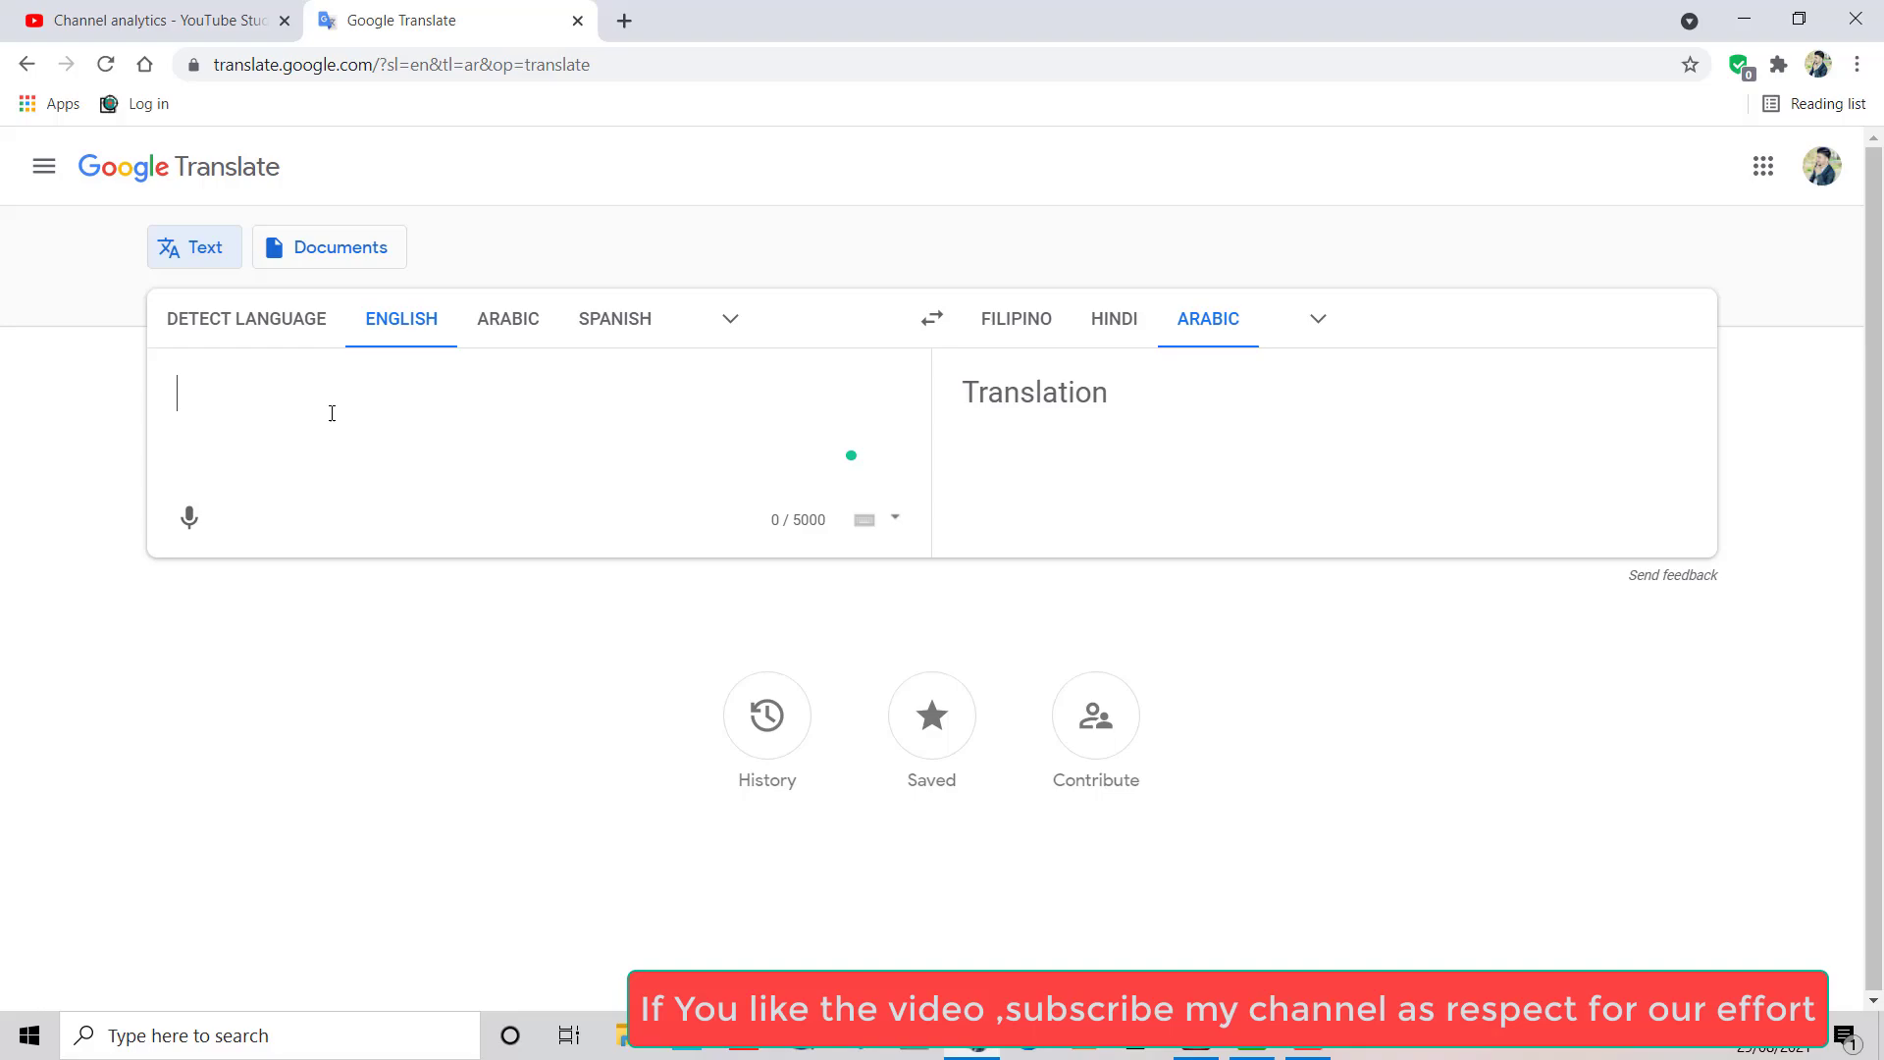
Translate TEST, copy the resulting page address, and return to the PDF editor
{"action": "type", "text": "TEST"}
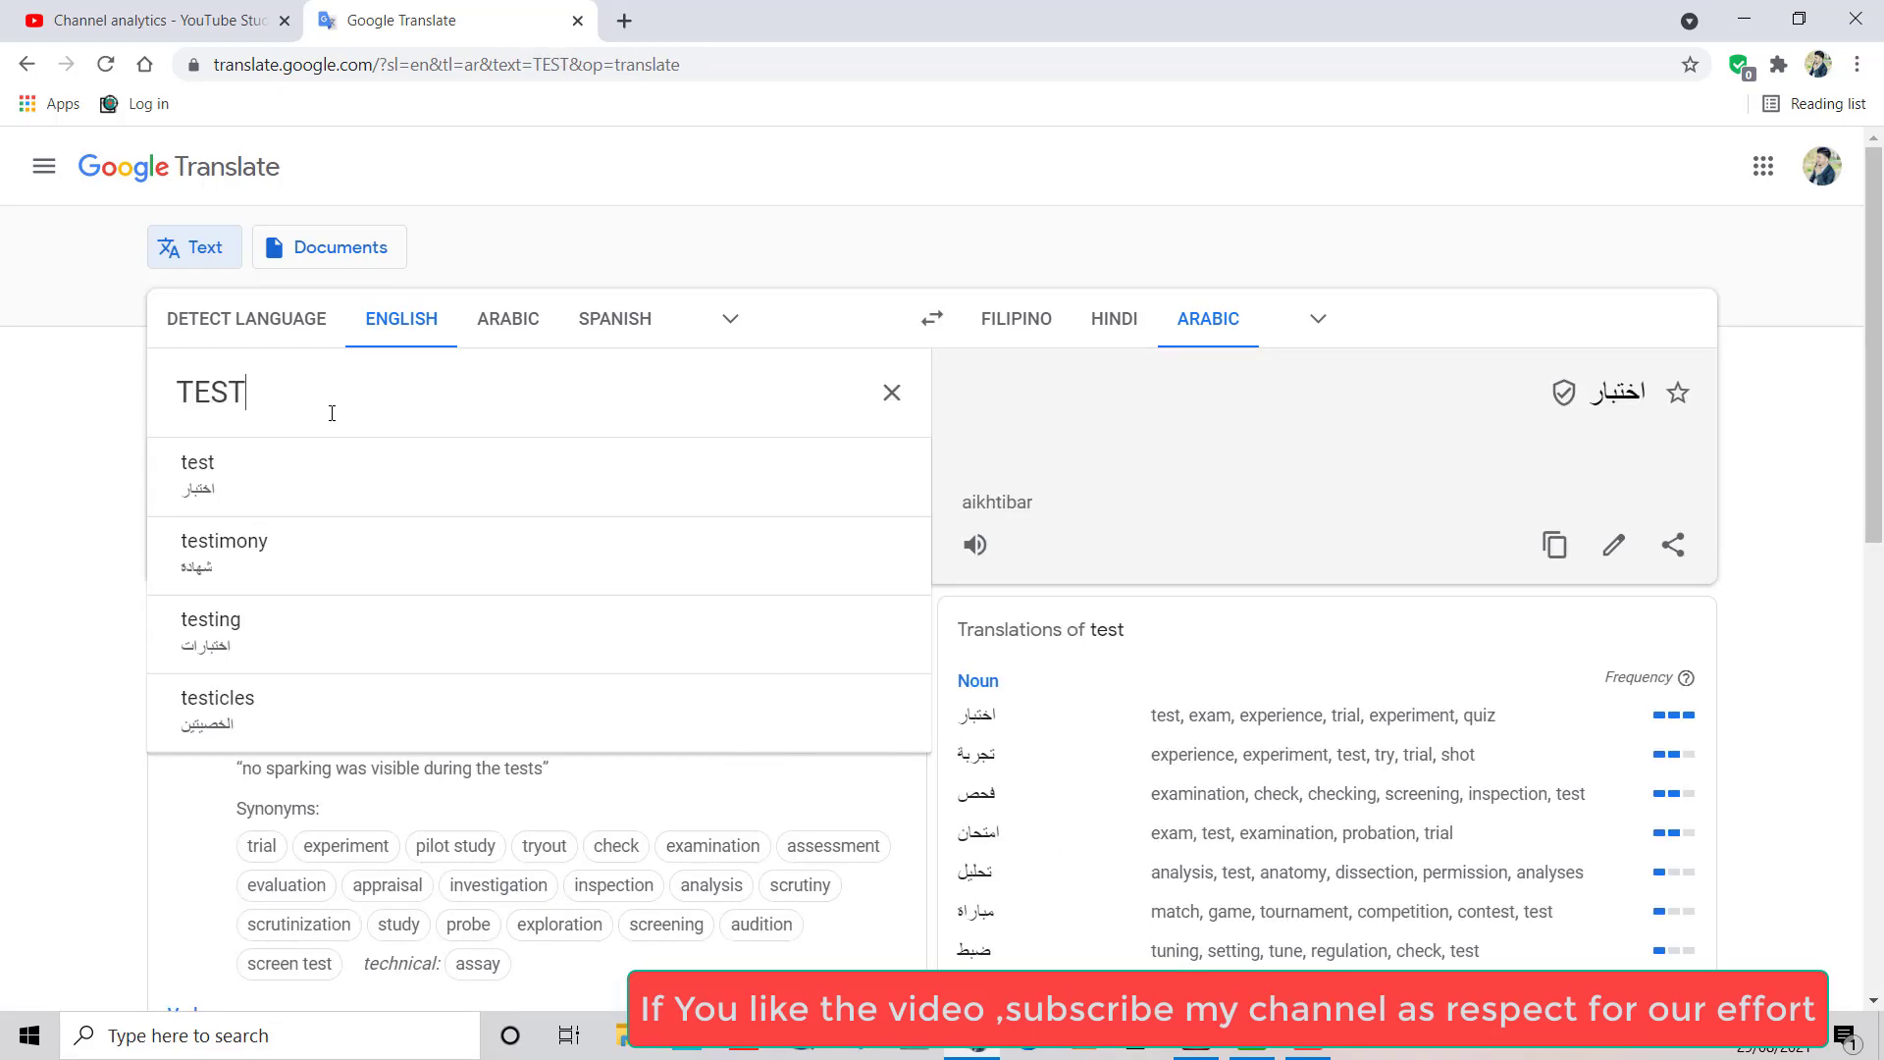
{"action": "key", "text": "Return"}
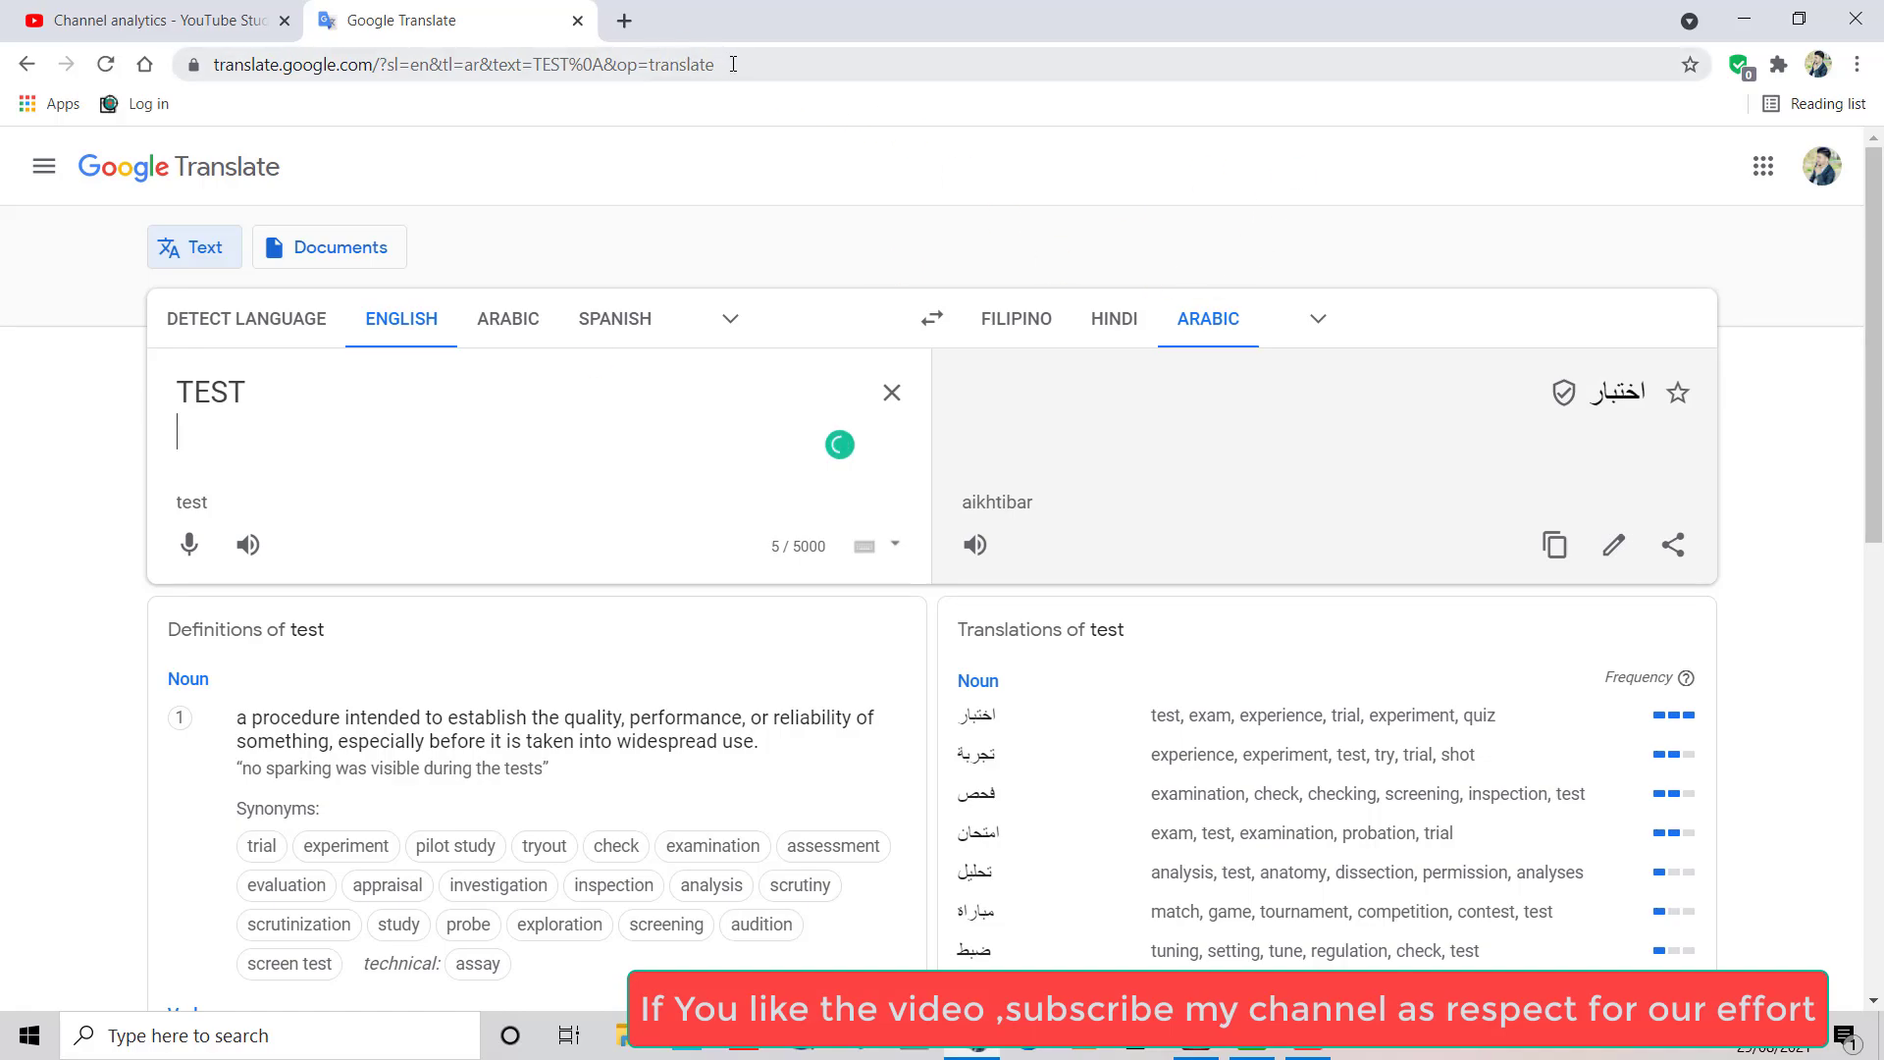
{"action": "left_click_drag", "start_coordinate": [732, 64], "coordinate": [212, 67]}
{"action": "key", "text": "ctrl+c"}
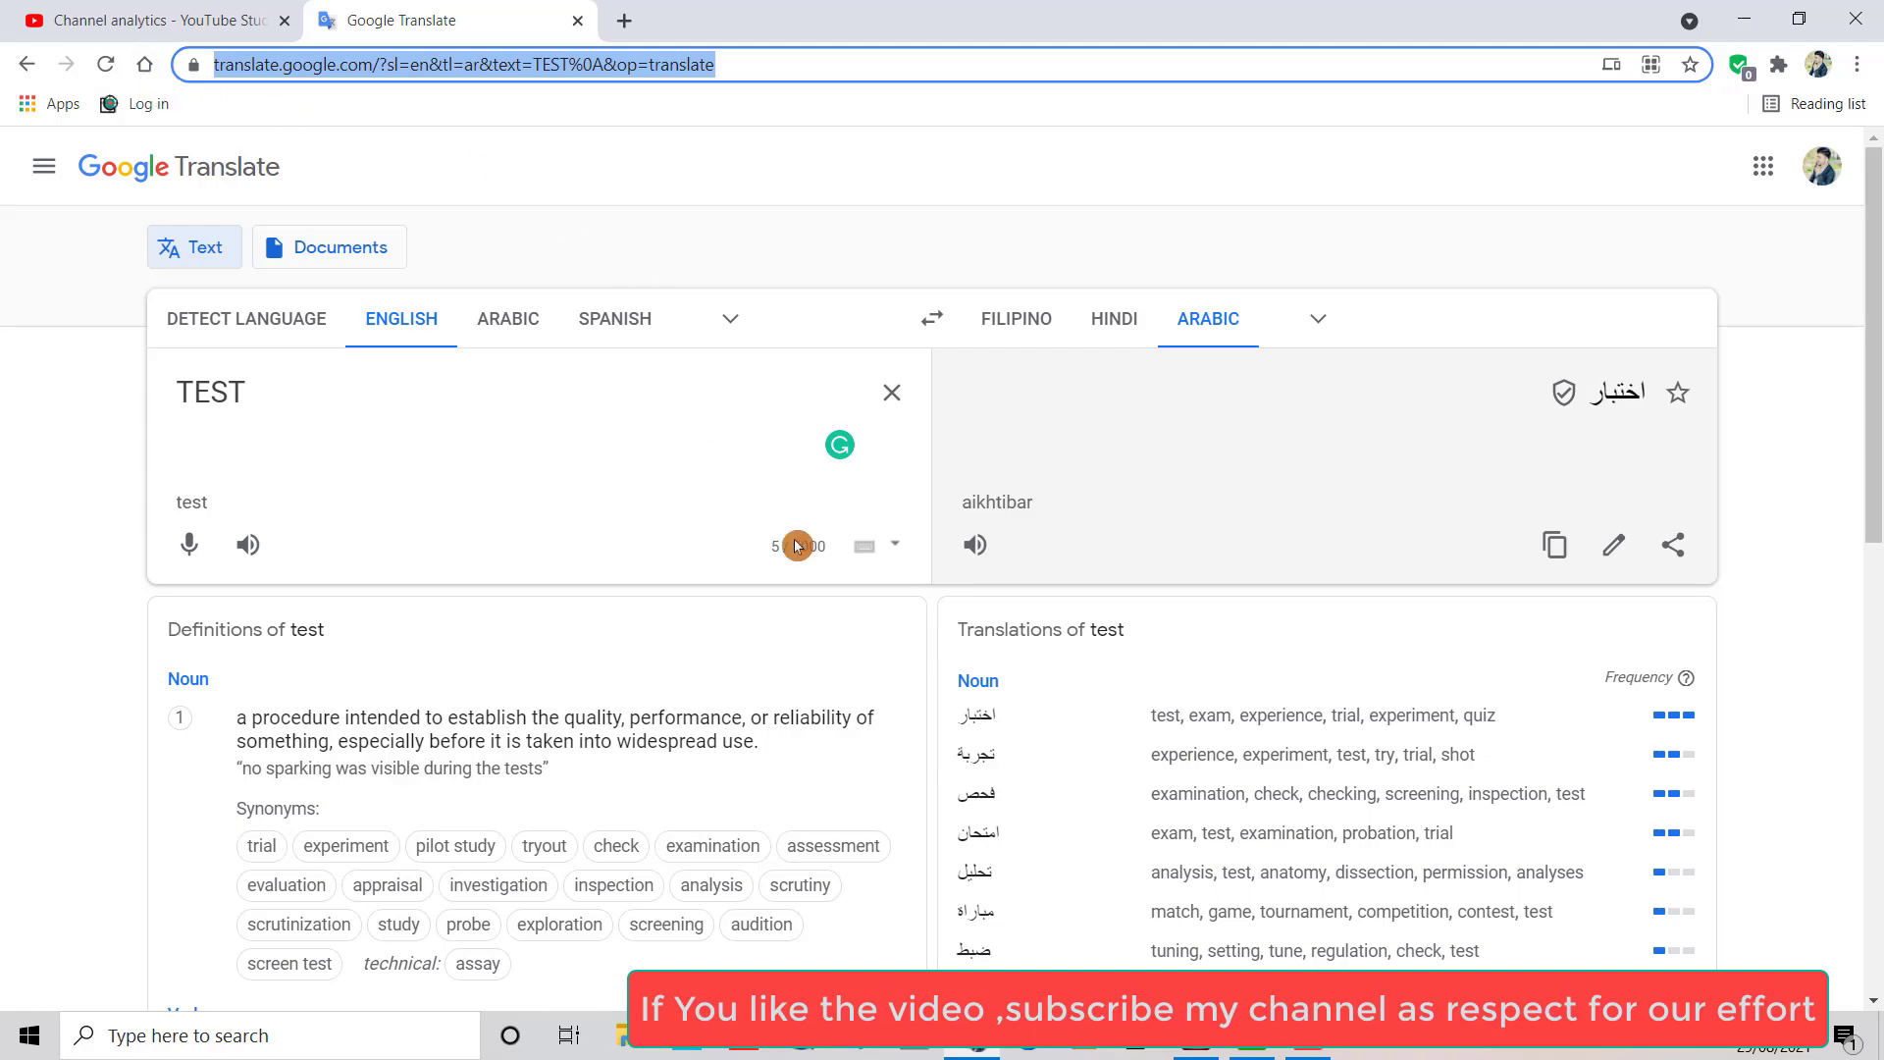
{"action": "left_click", "coordinate": [1188, 1050]}
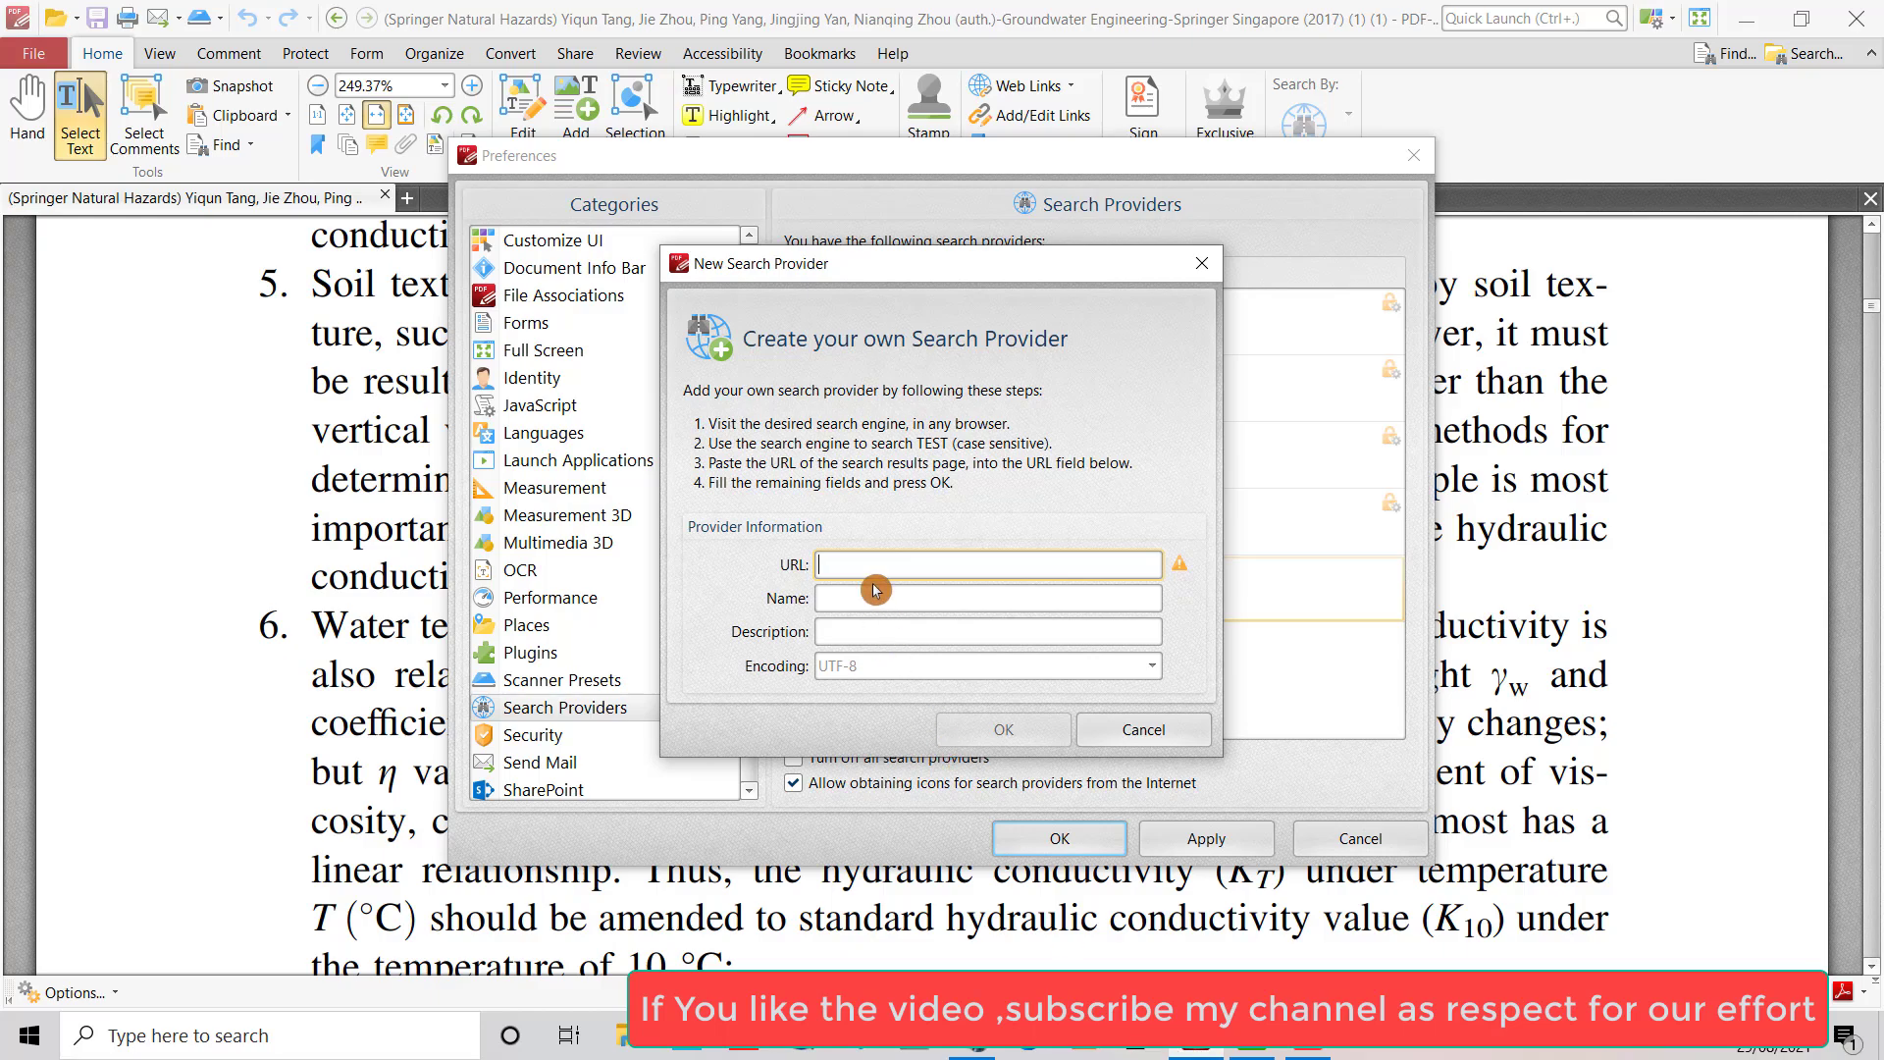
Paste the translate.google.com URL, name the provider 'Google translator' with description 'english to arabic', and confirm
{"action": "key", "text": "ctrl+v"}
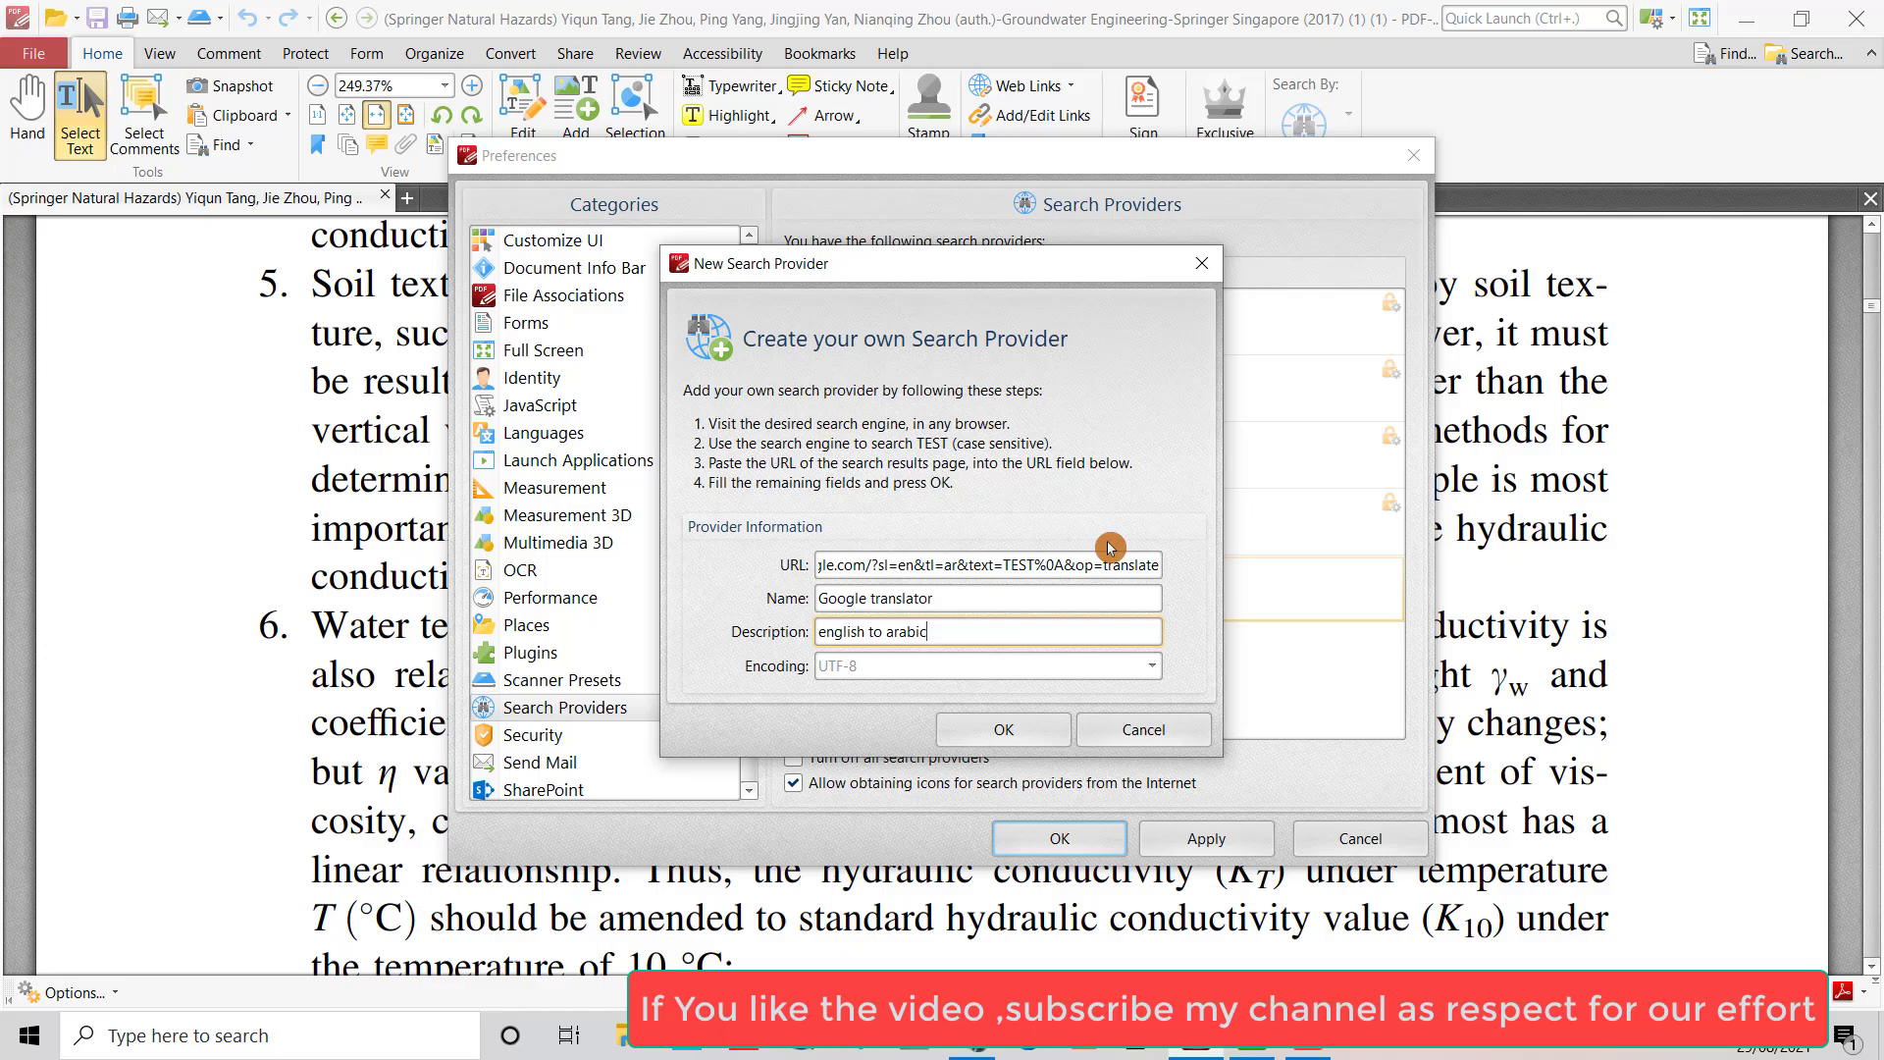
{"action": "left_click", "coordinate": [1003, 729]}
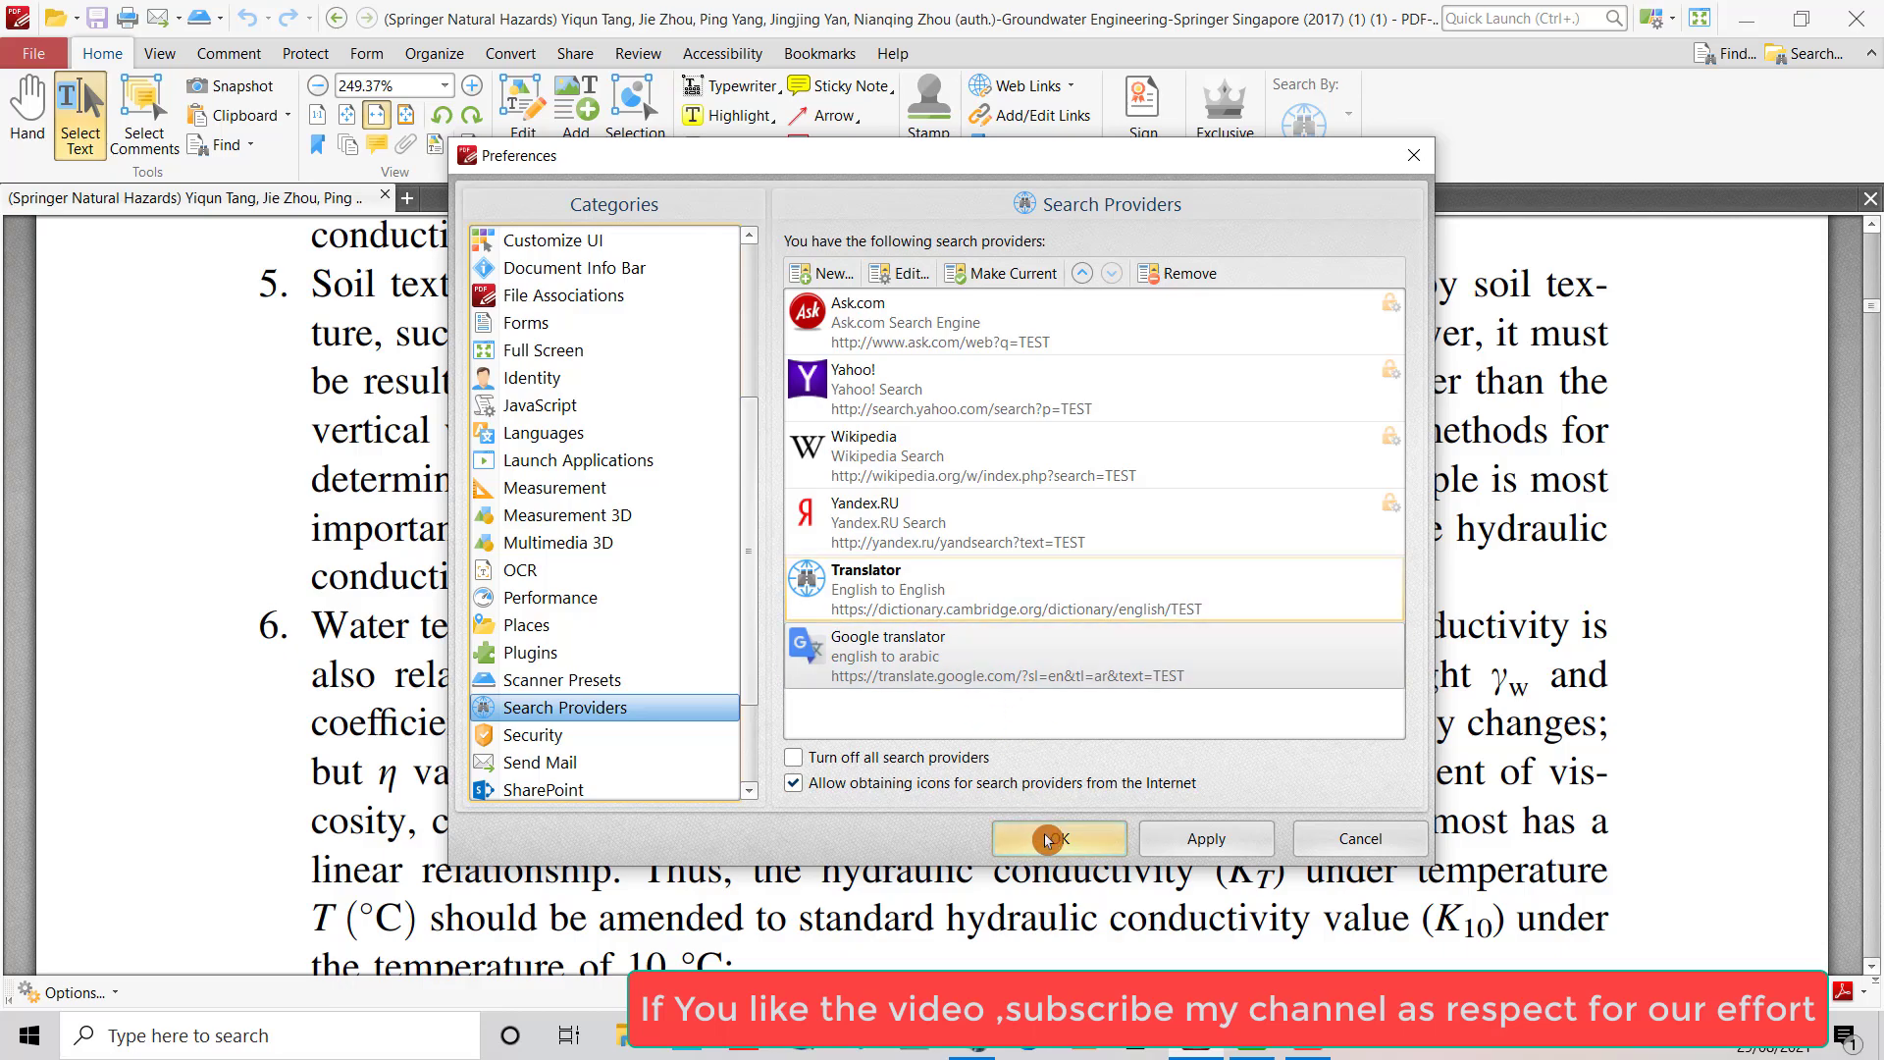
Set Google translator as the current search provider and close Preferences with OK
{"action": "left_click", "coordinate": [999, 276]}
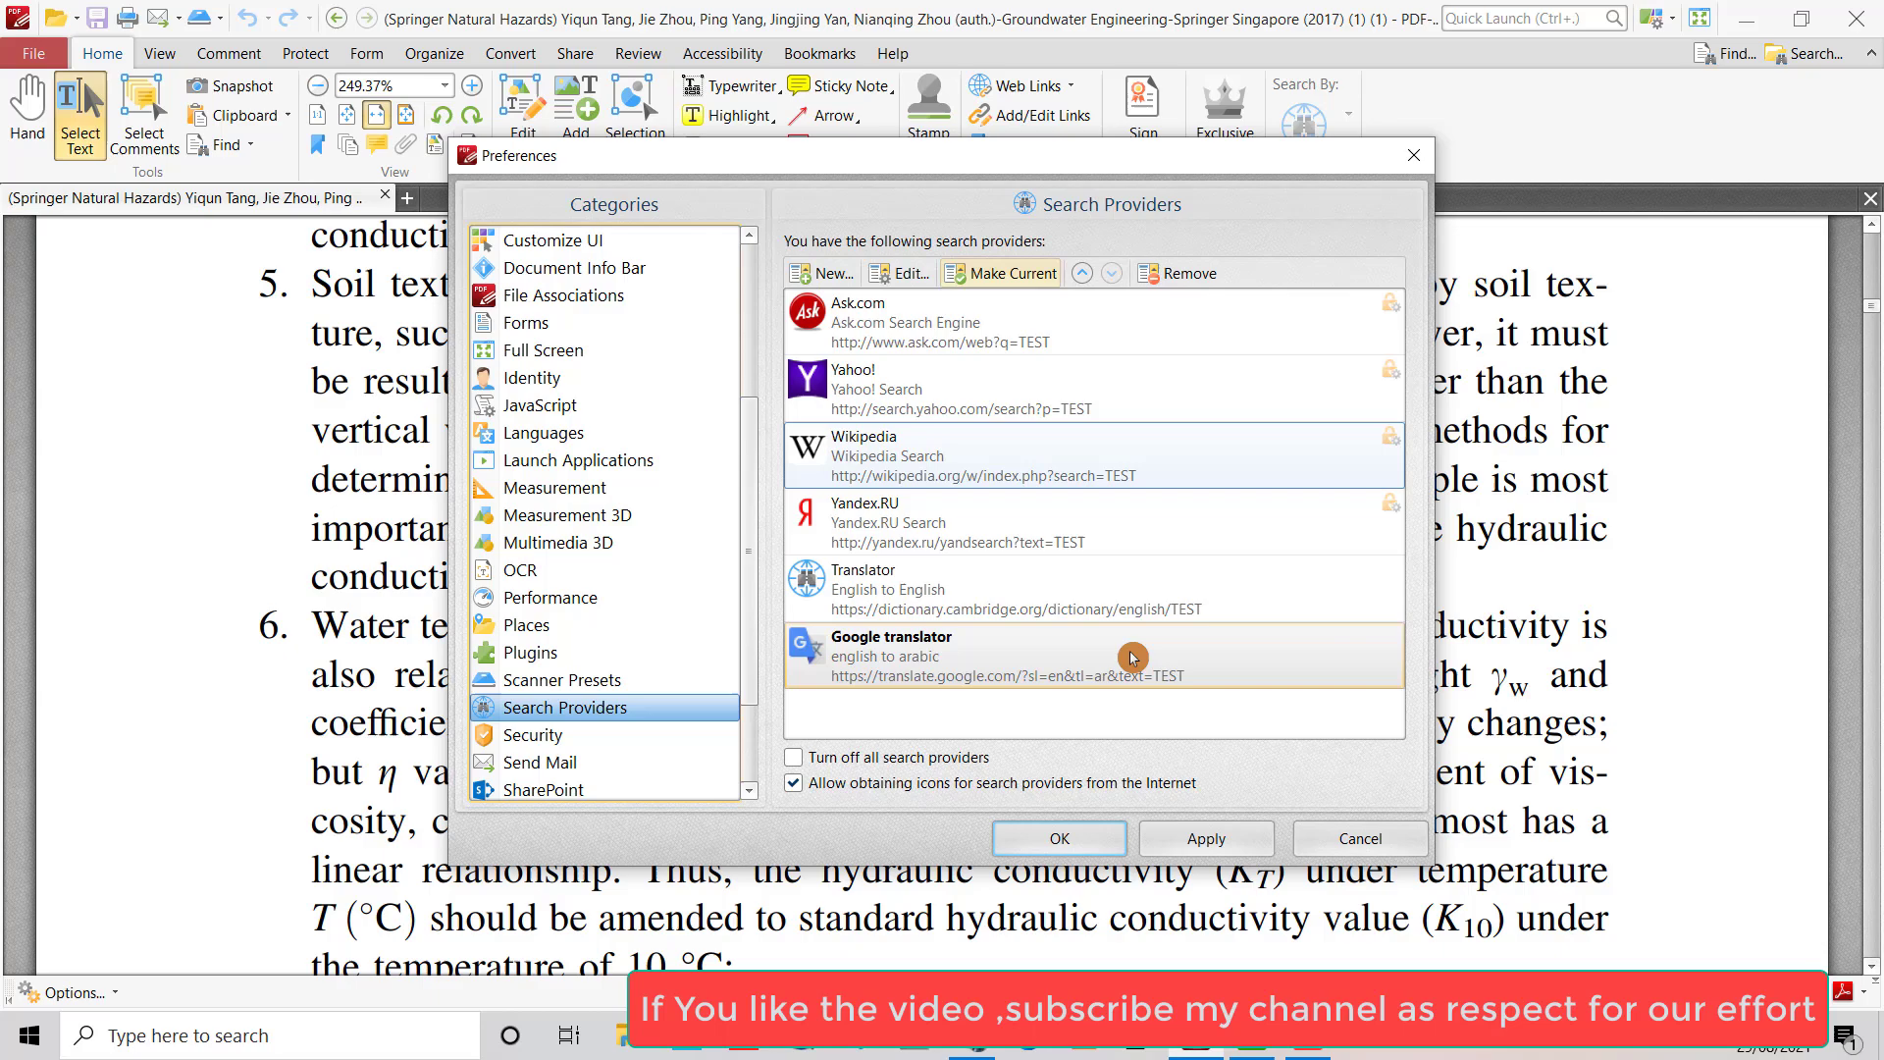
{"action": "left_click", "coordinate": [1116, 842]}
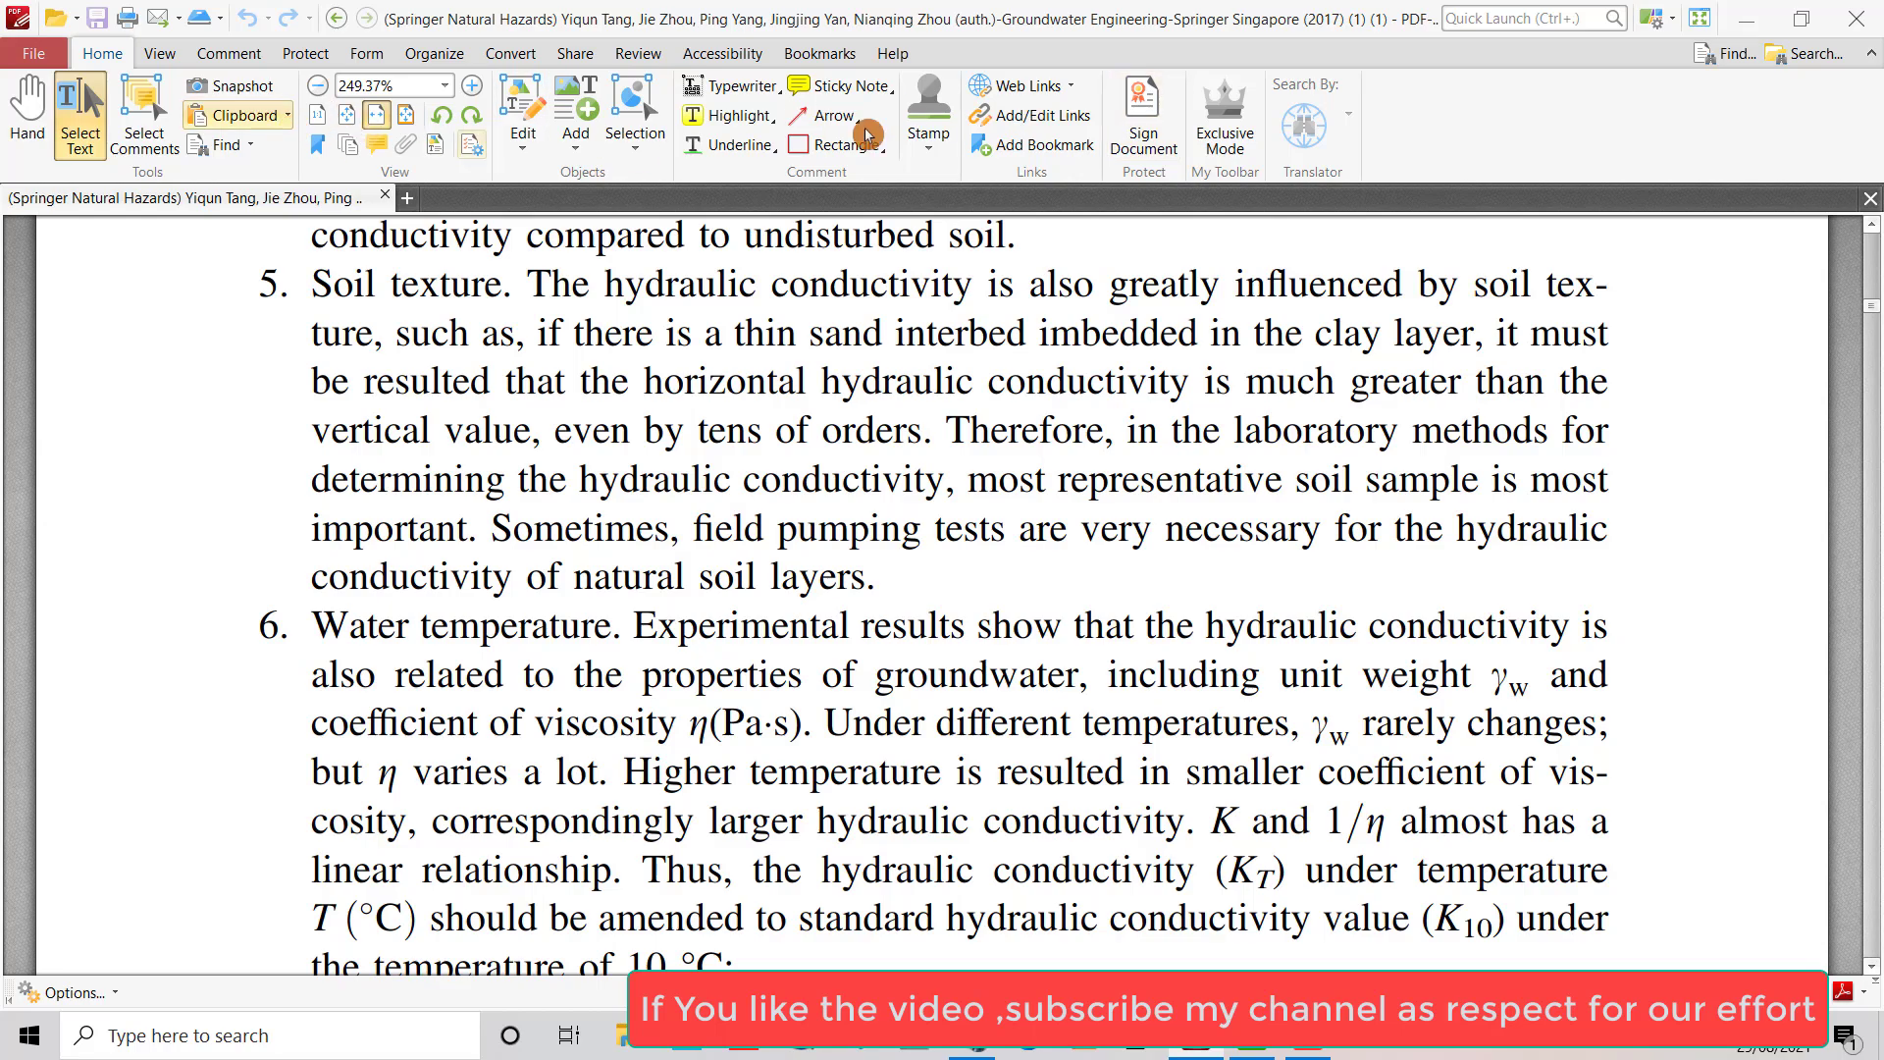
Create a custom toolbar titled 'Google Translator' in Customize Toolbars and drag it onto the Home tab
{"action": "right_click", "coordinate": [272, 162]}
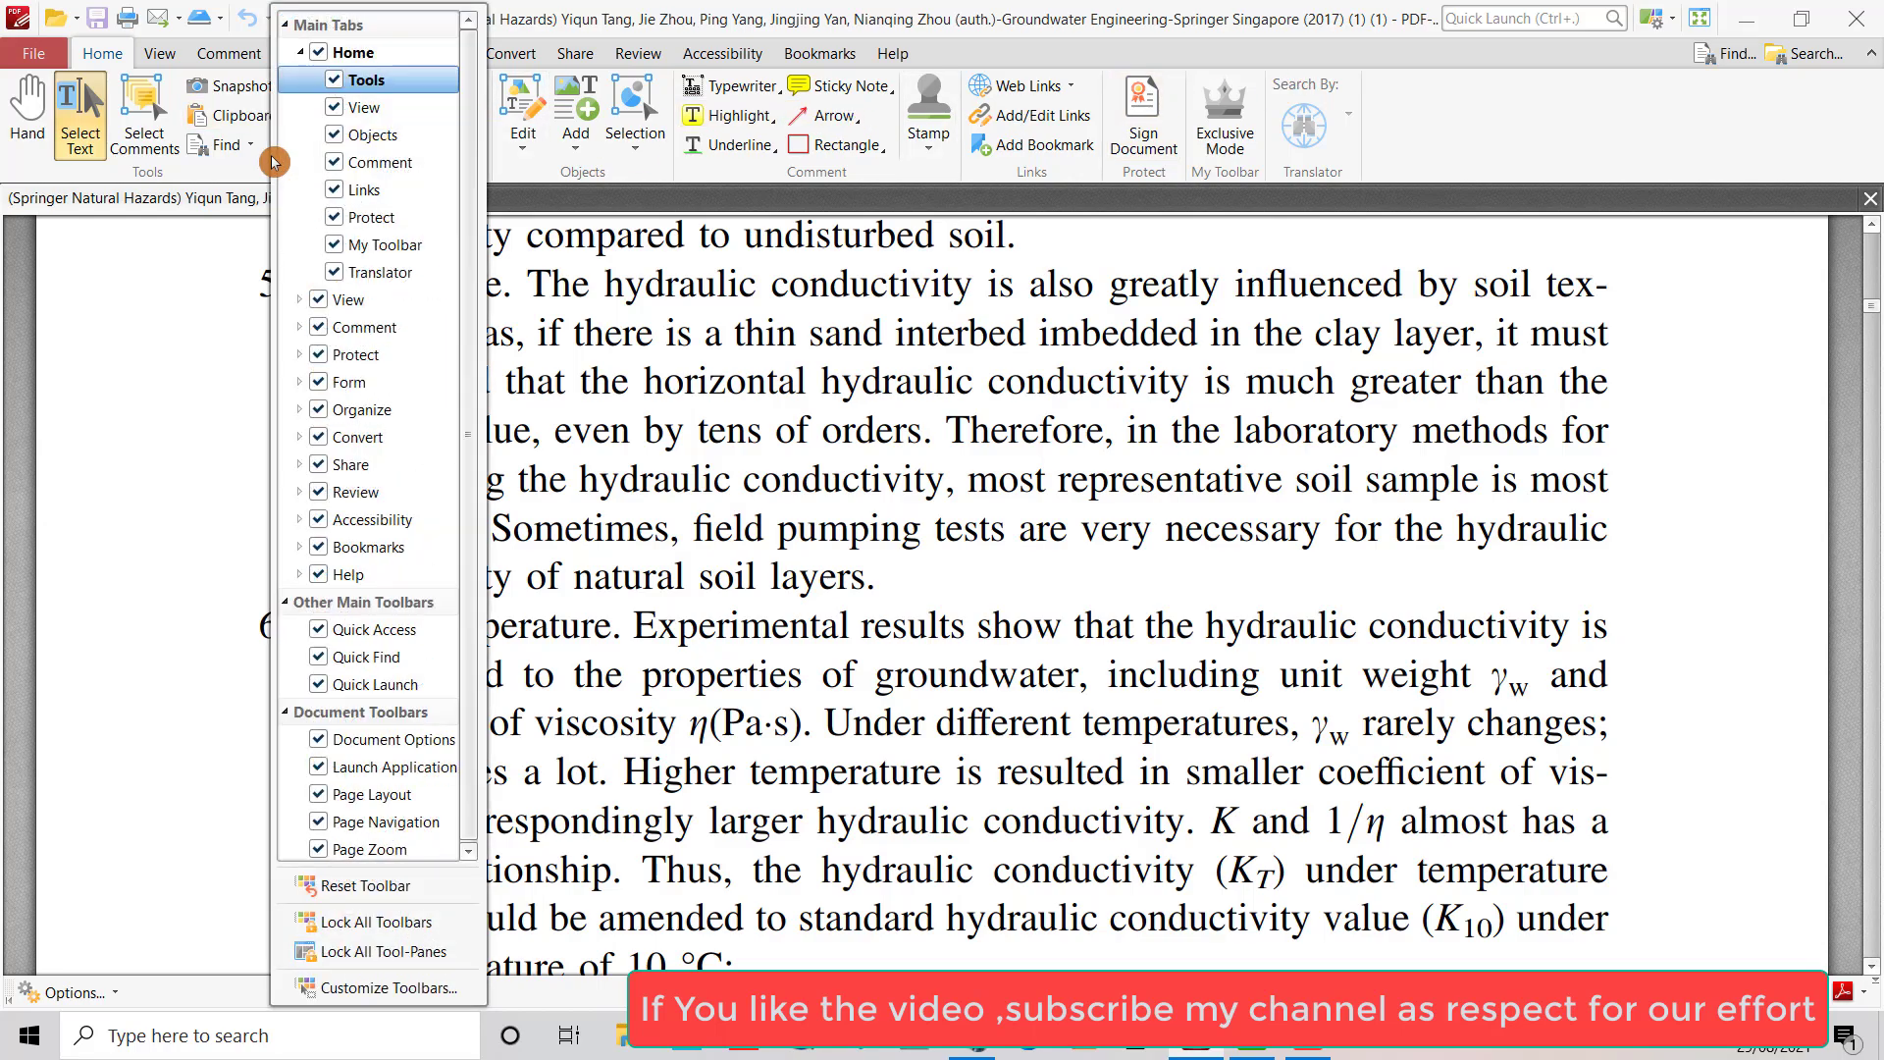
{"action": "left_click", "coordinate": [376, 992]}
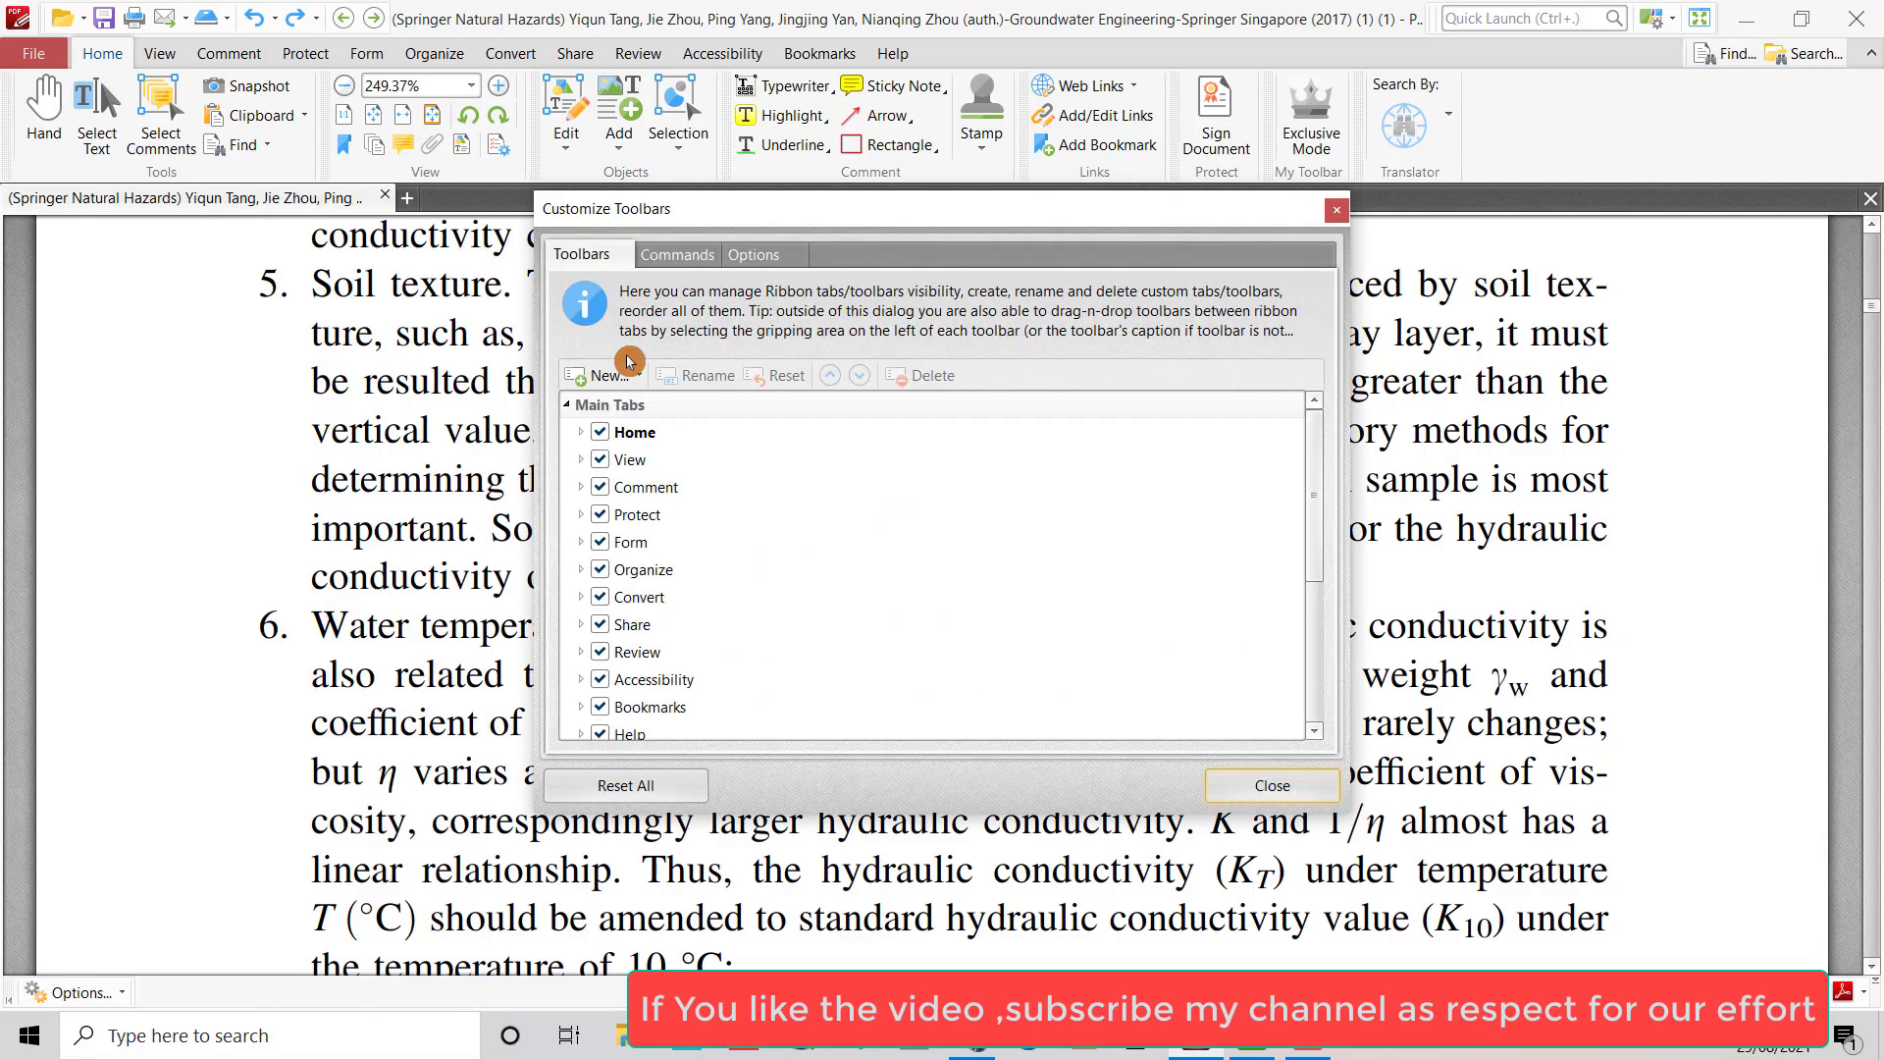
{"action": "left_click", "coordinate": [603, 375]}
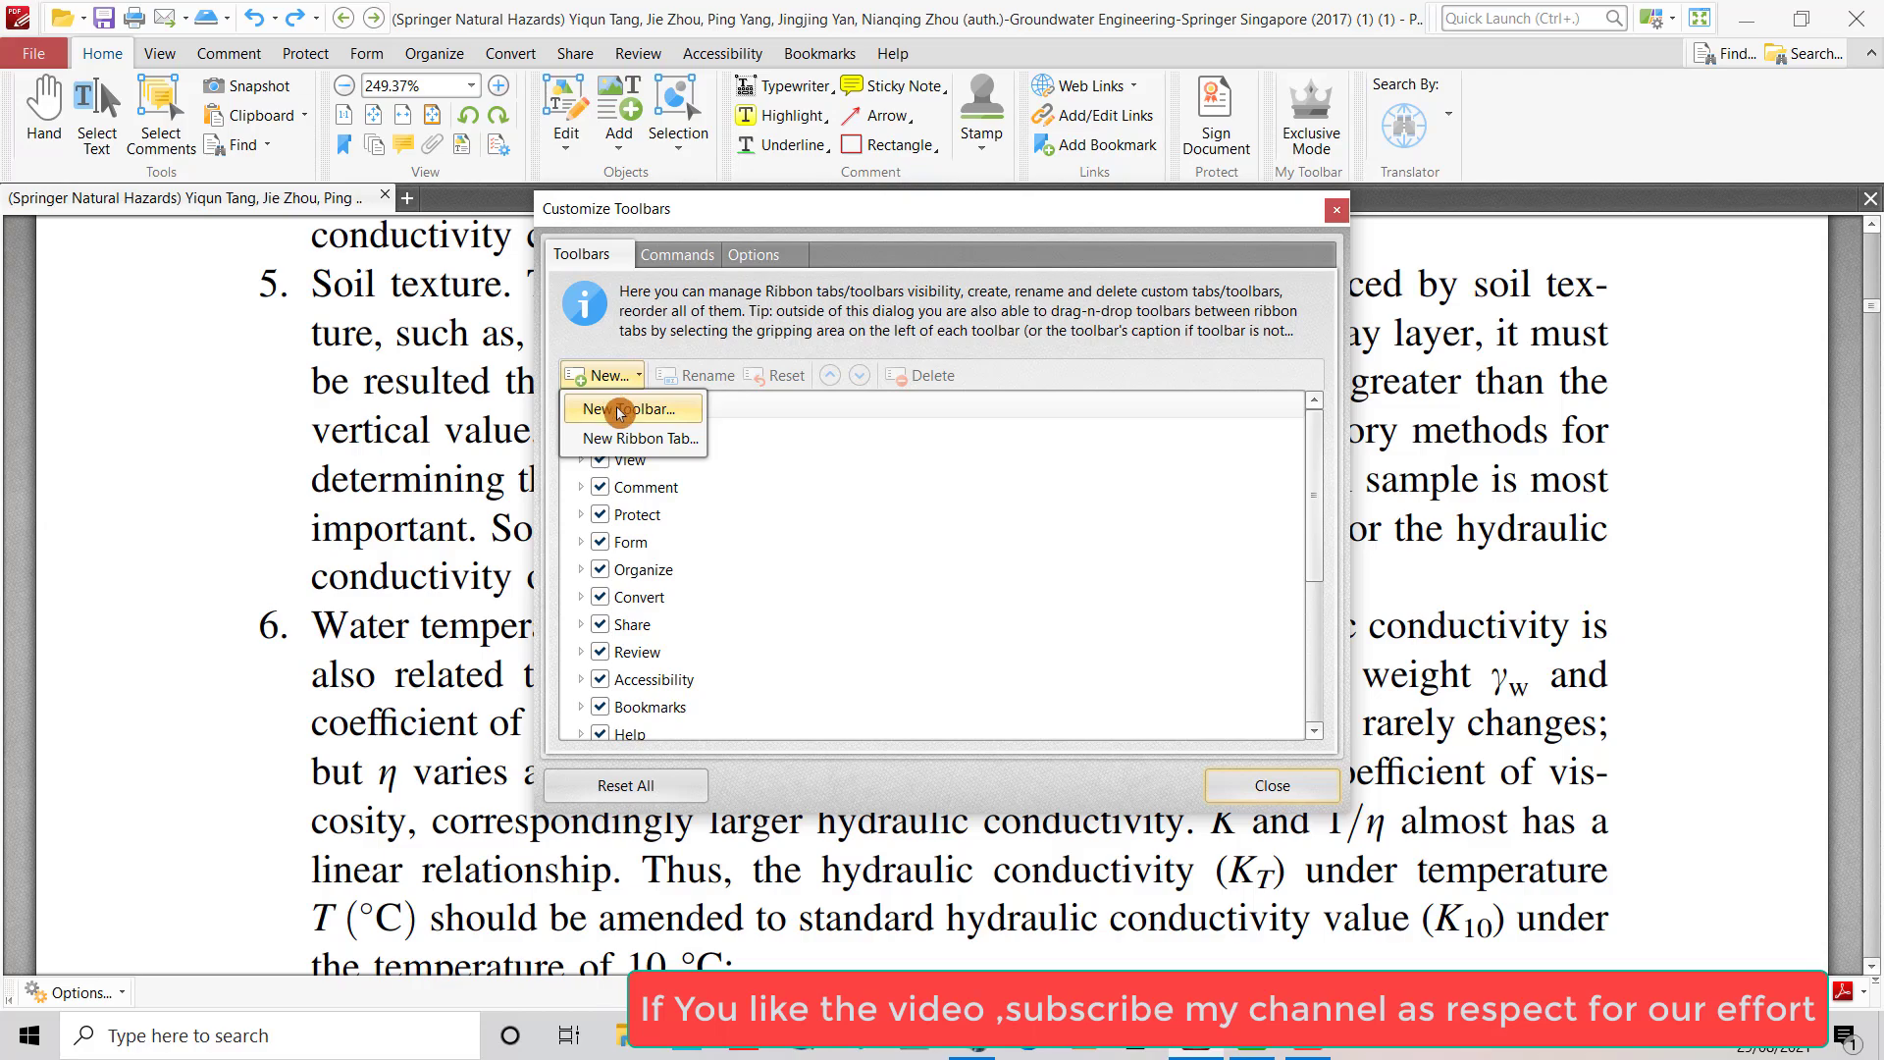
{"action": "left_click", "coordinate": [616, 408]}
{"action": "left_click", "coordinate": [798, 506]}
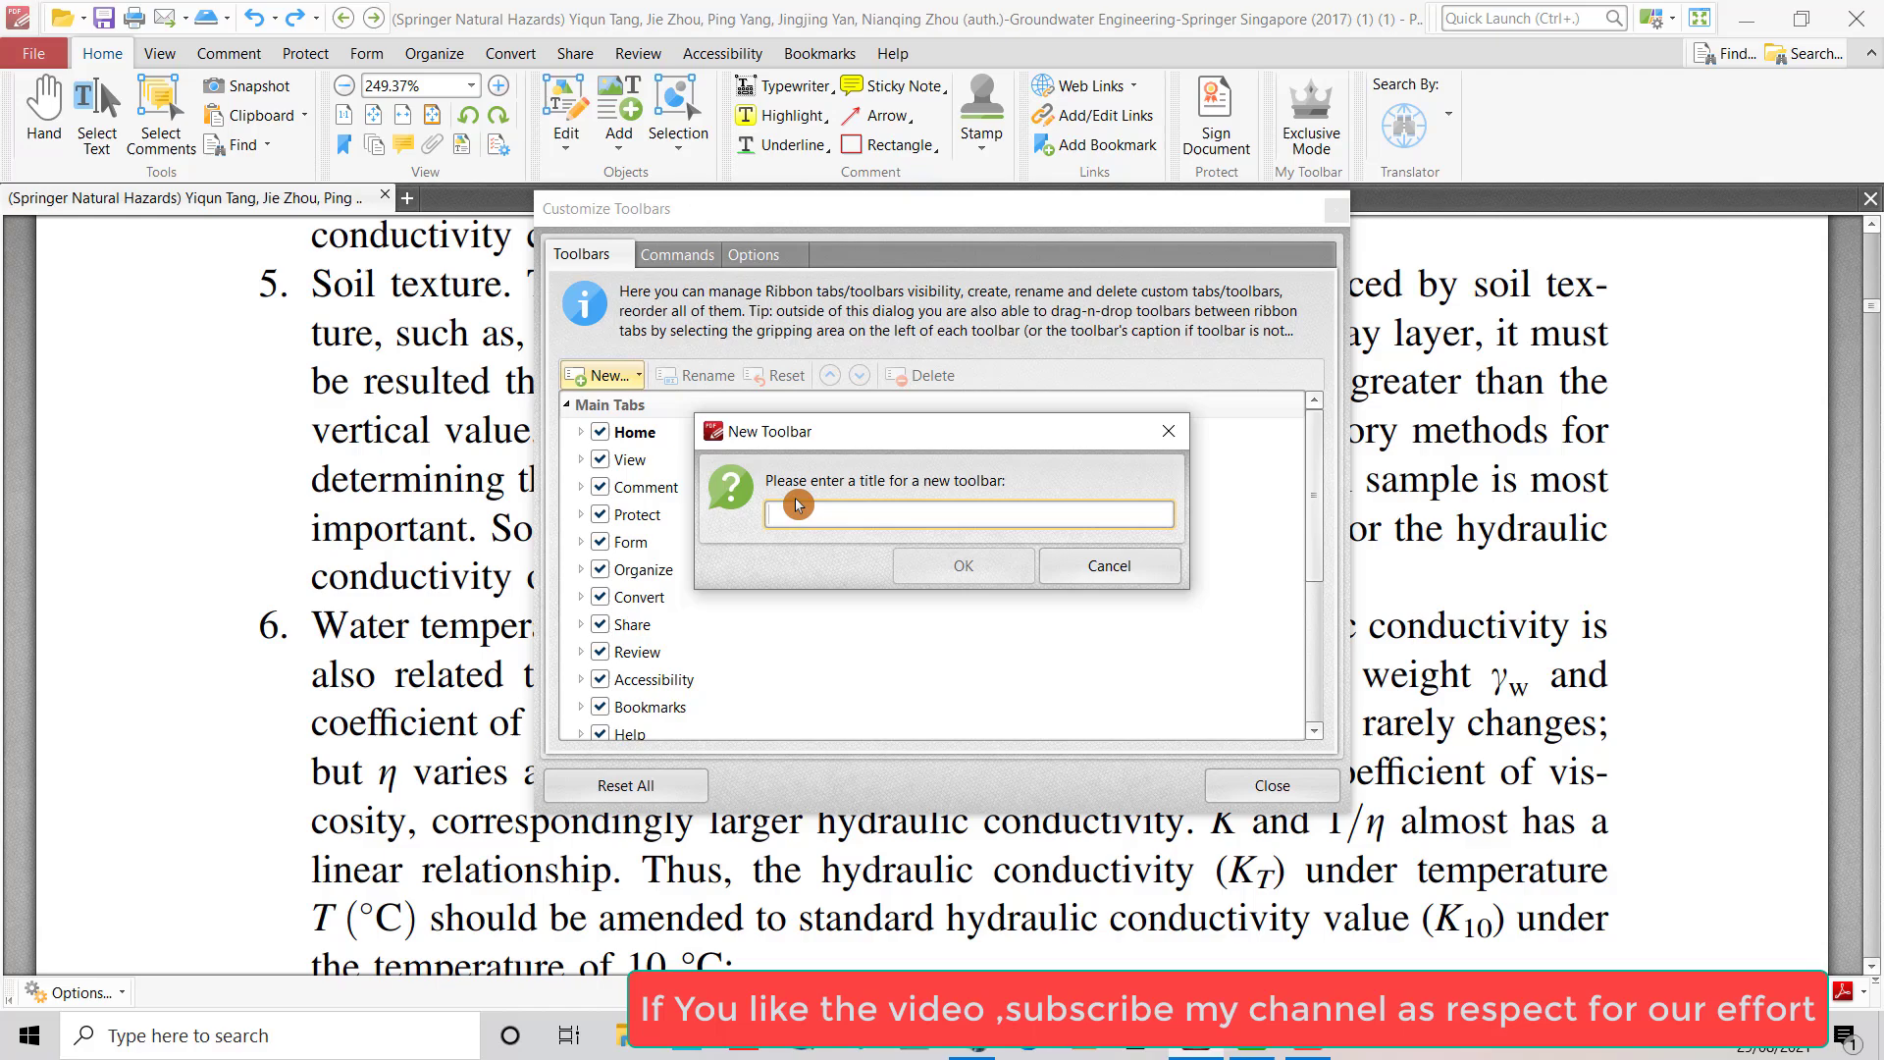
{"action": "type", "text": "Go"}
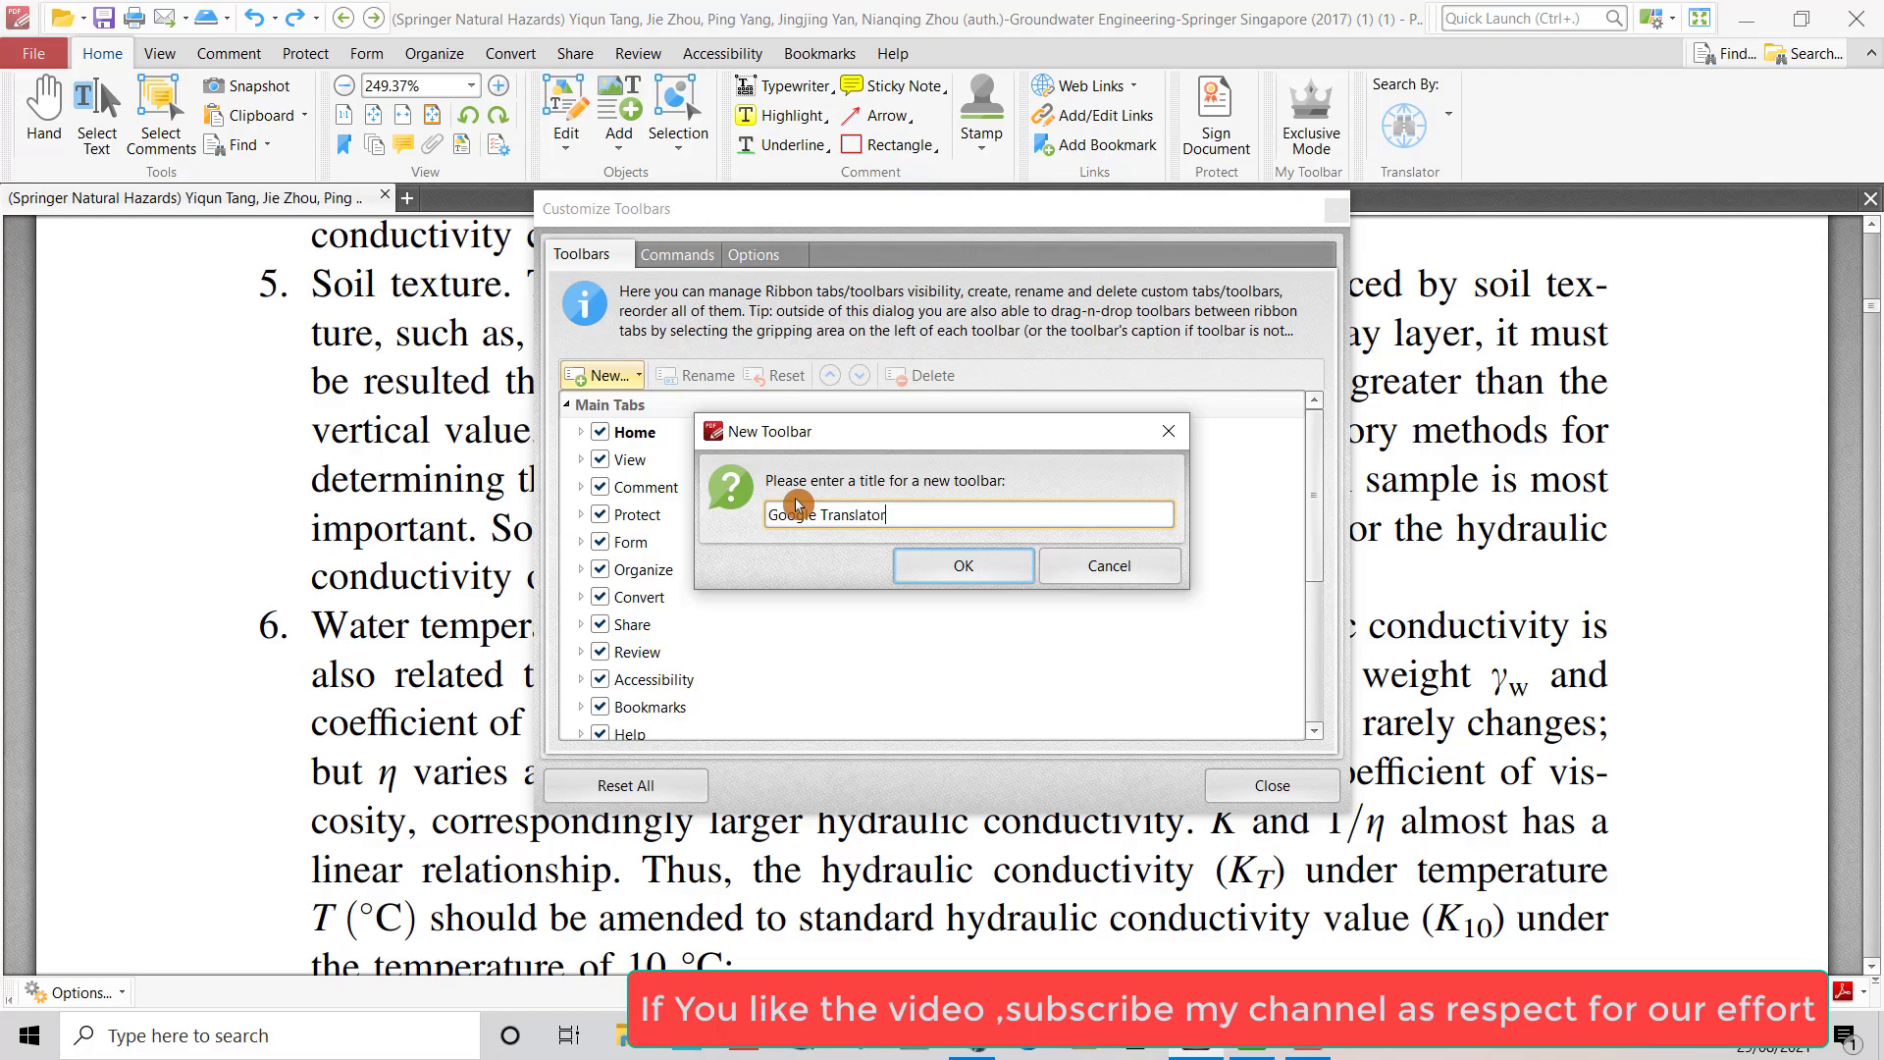
{"action": "type", "text": "ogle Translator"}
{"action": "left_click", "coordinate": [964, 565]}
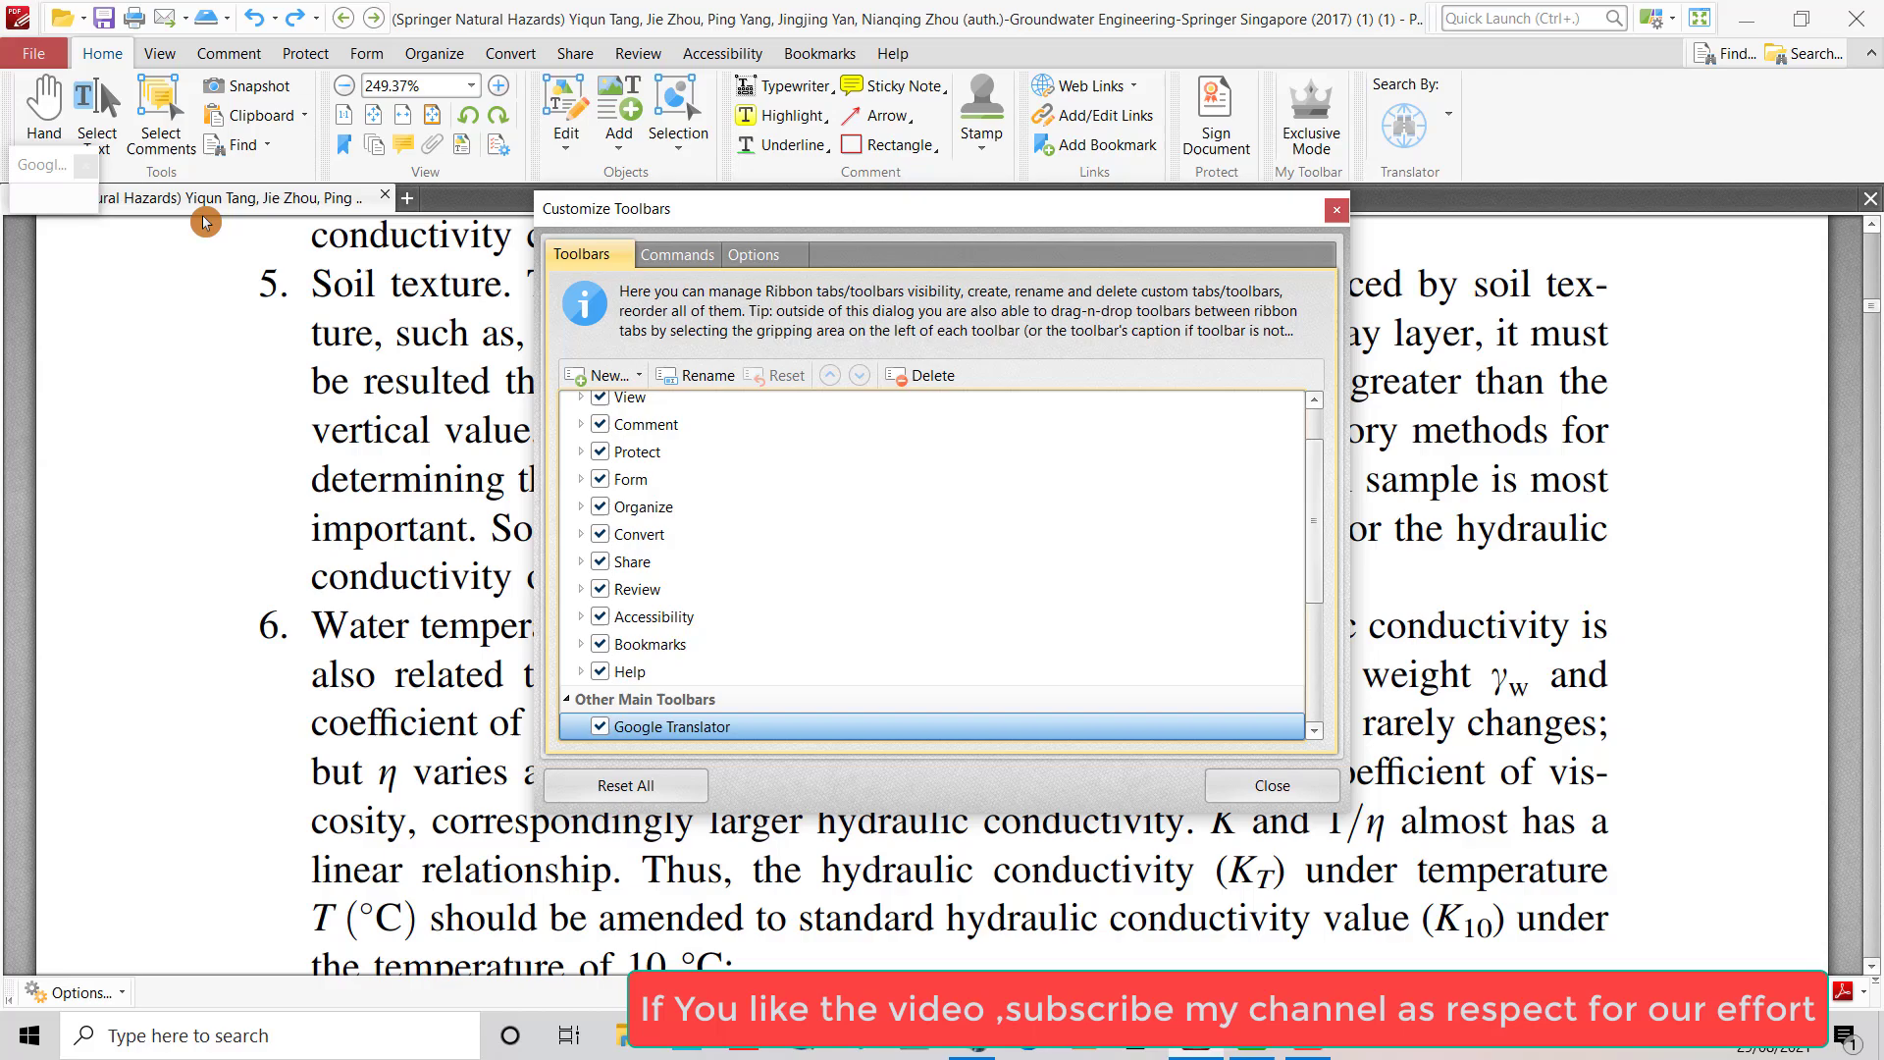
{"action": "left_click_drag", "start_coordinate": [39, 164], "coordinate": [1526, 113]}
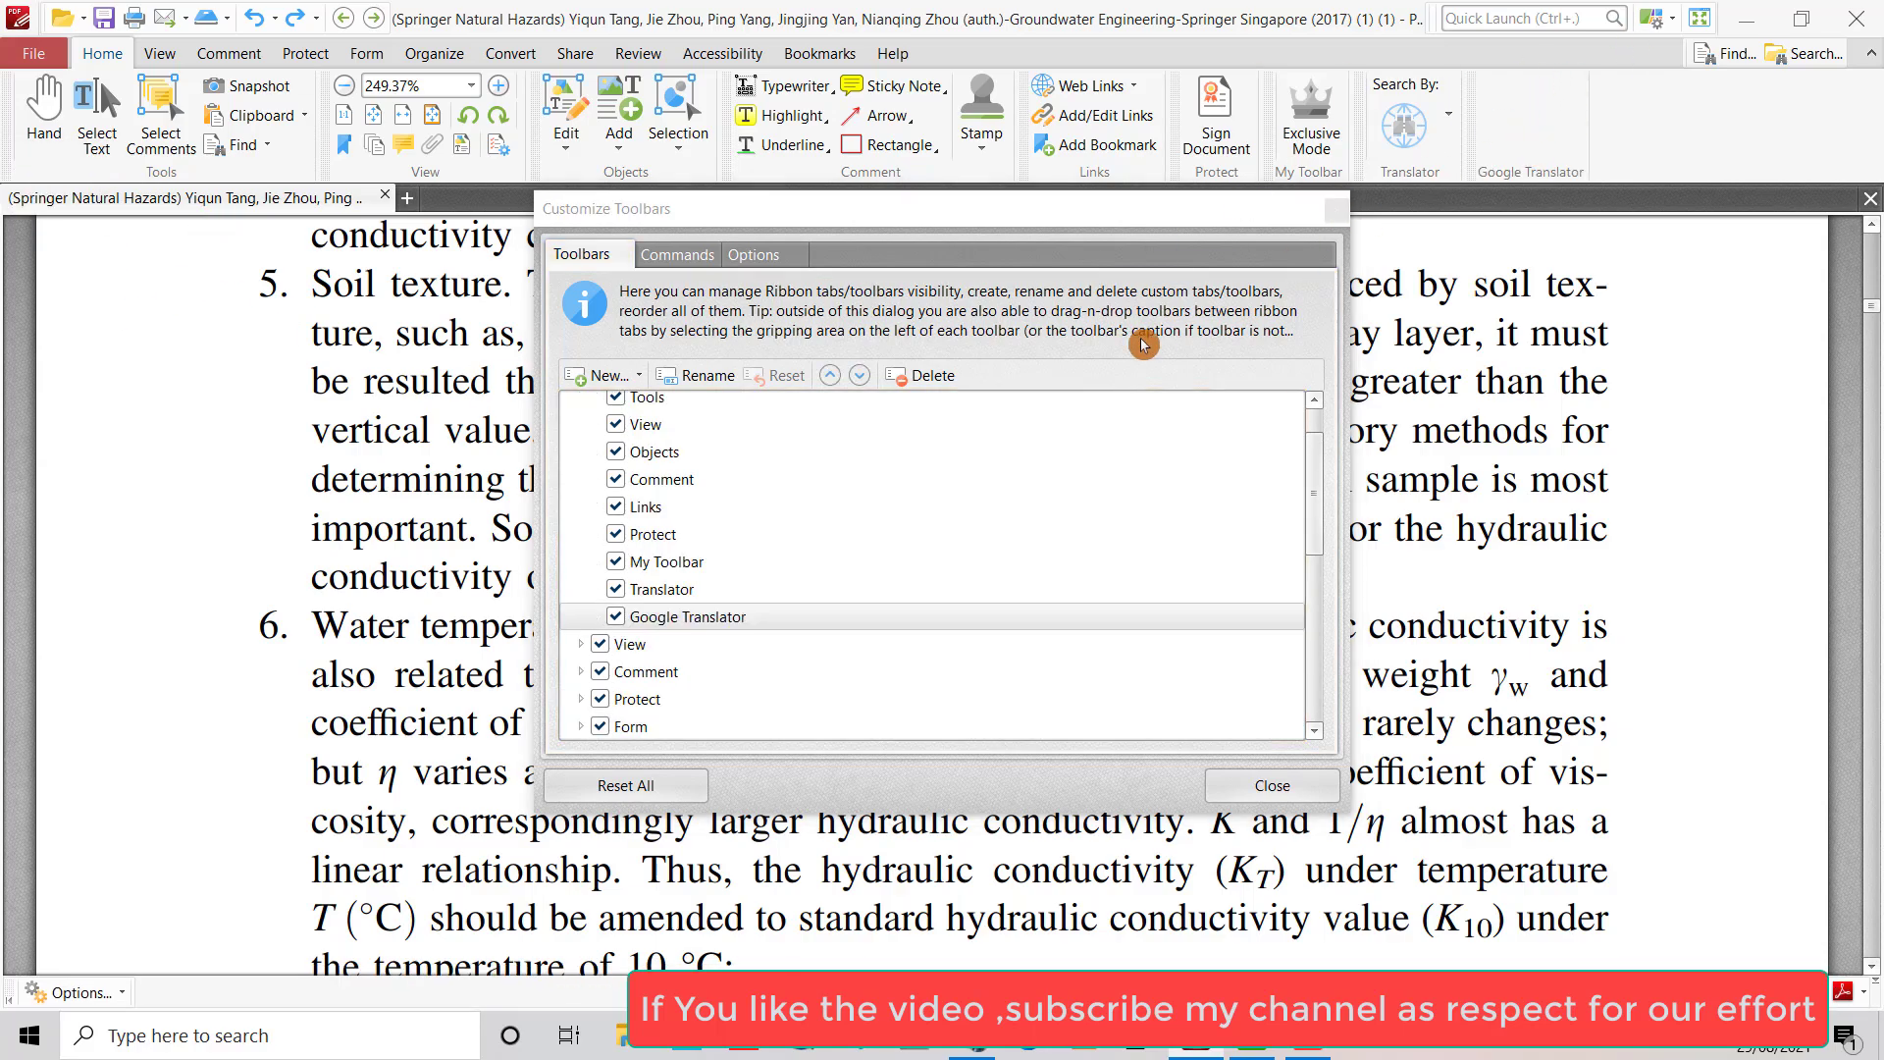
Search the command list for 'search', drag Internet Search By onto the Google Translator toolbar, and close customization
{"action": "left_click", "coordinate": [682, 256]}
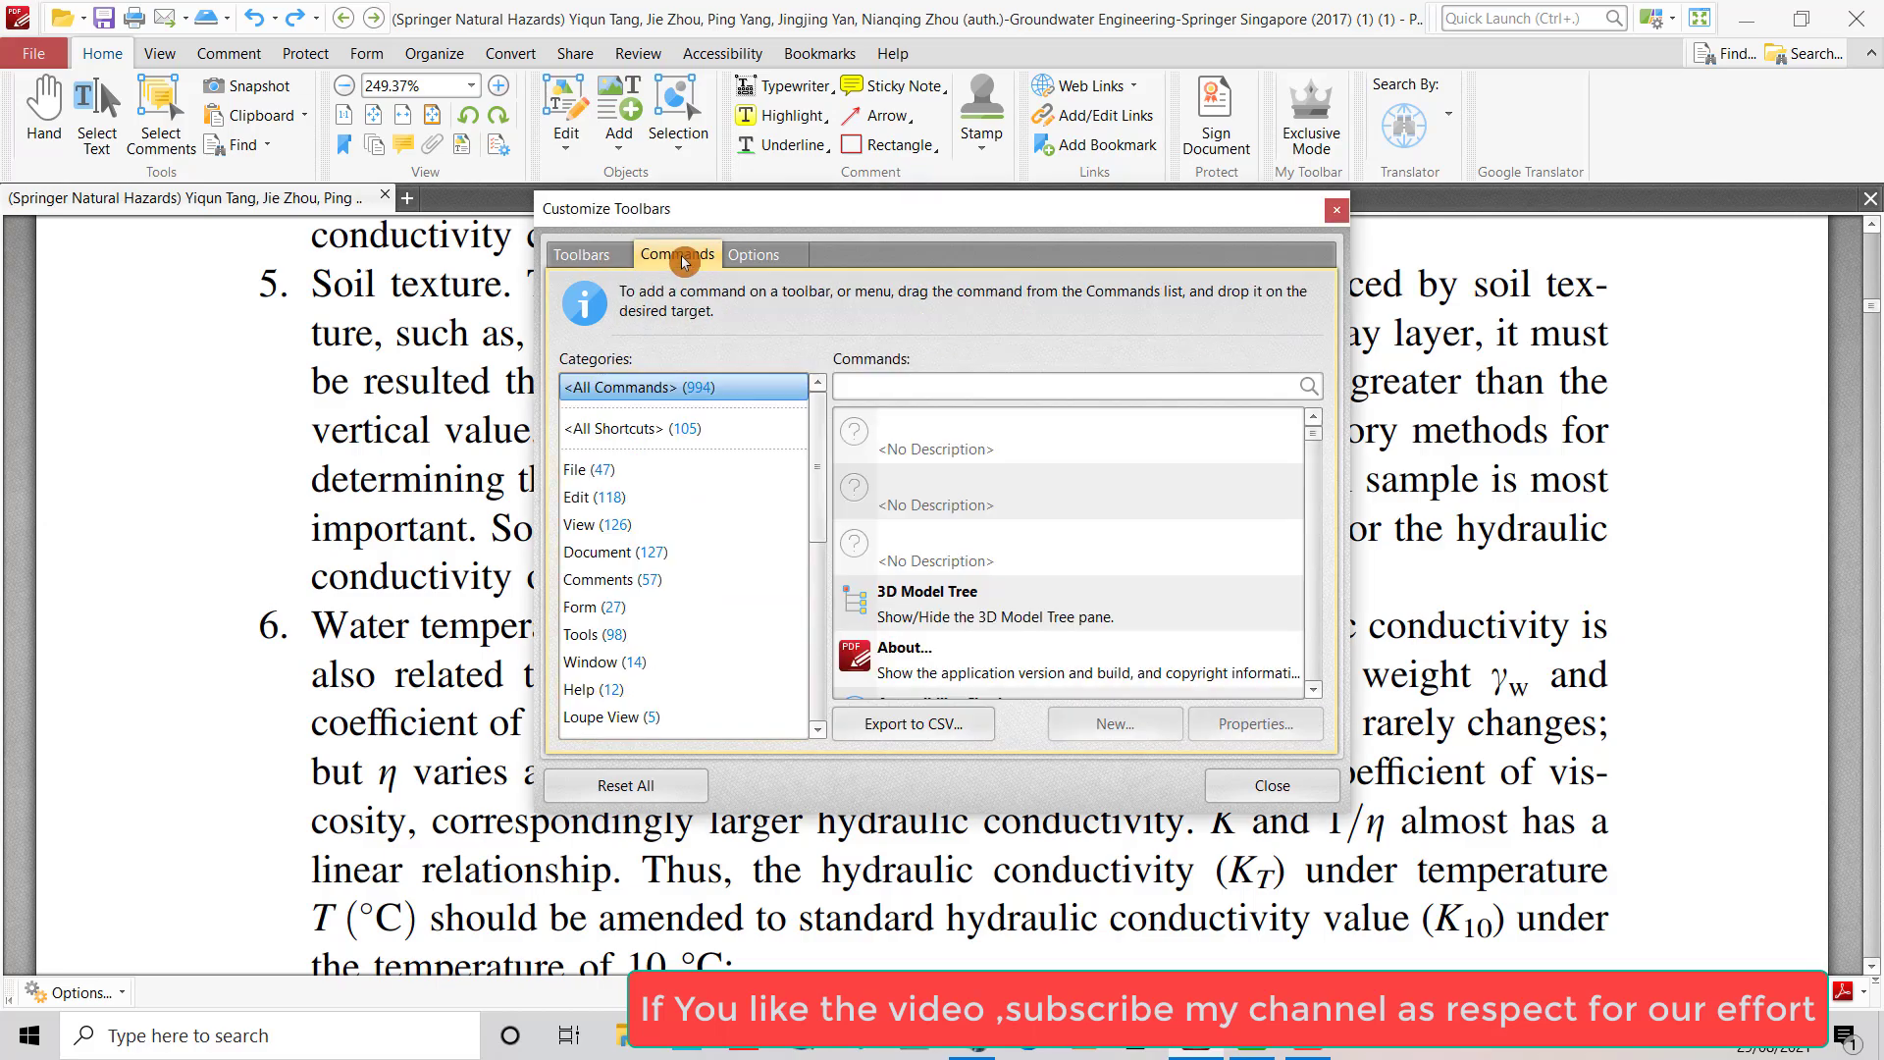
{"action": "left_click", "coordinate": [905, 386]}
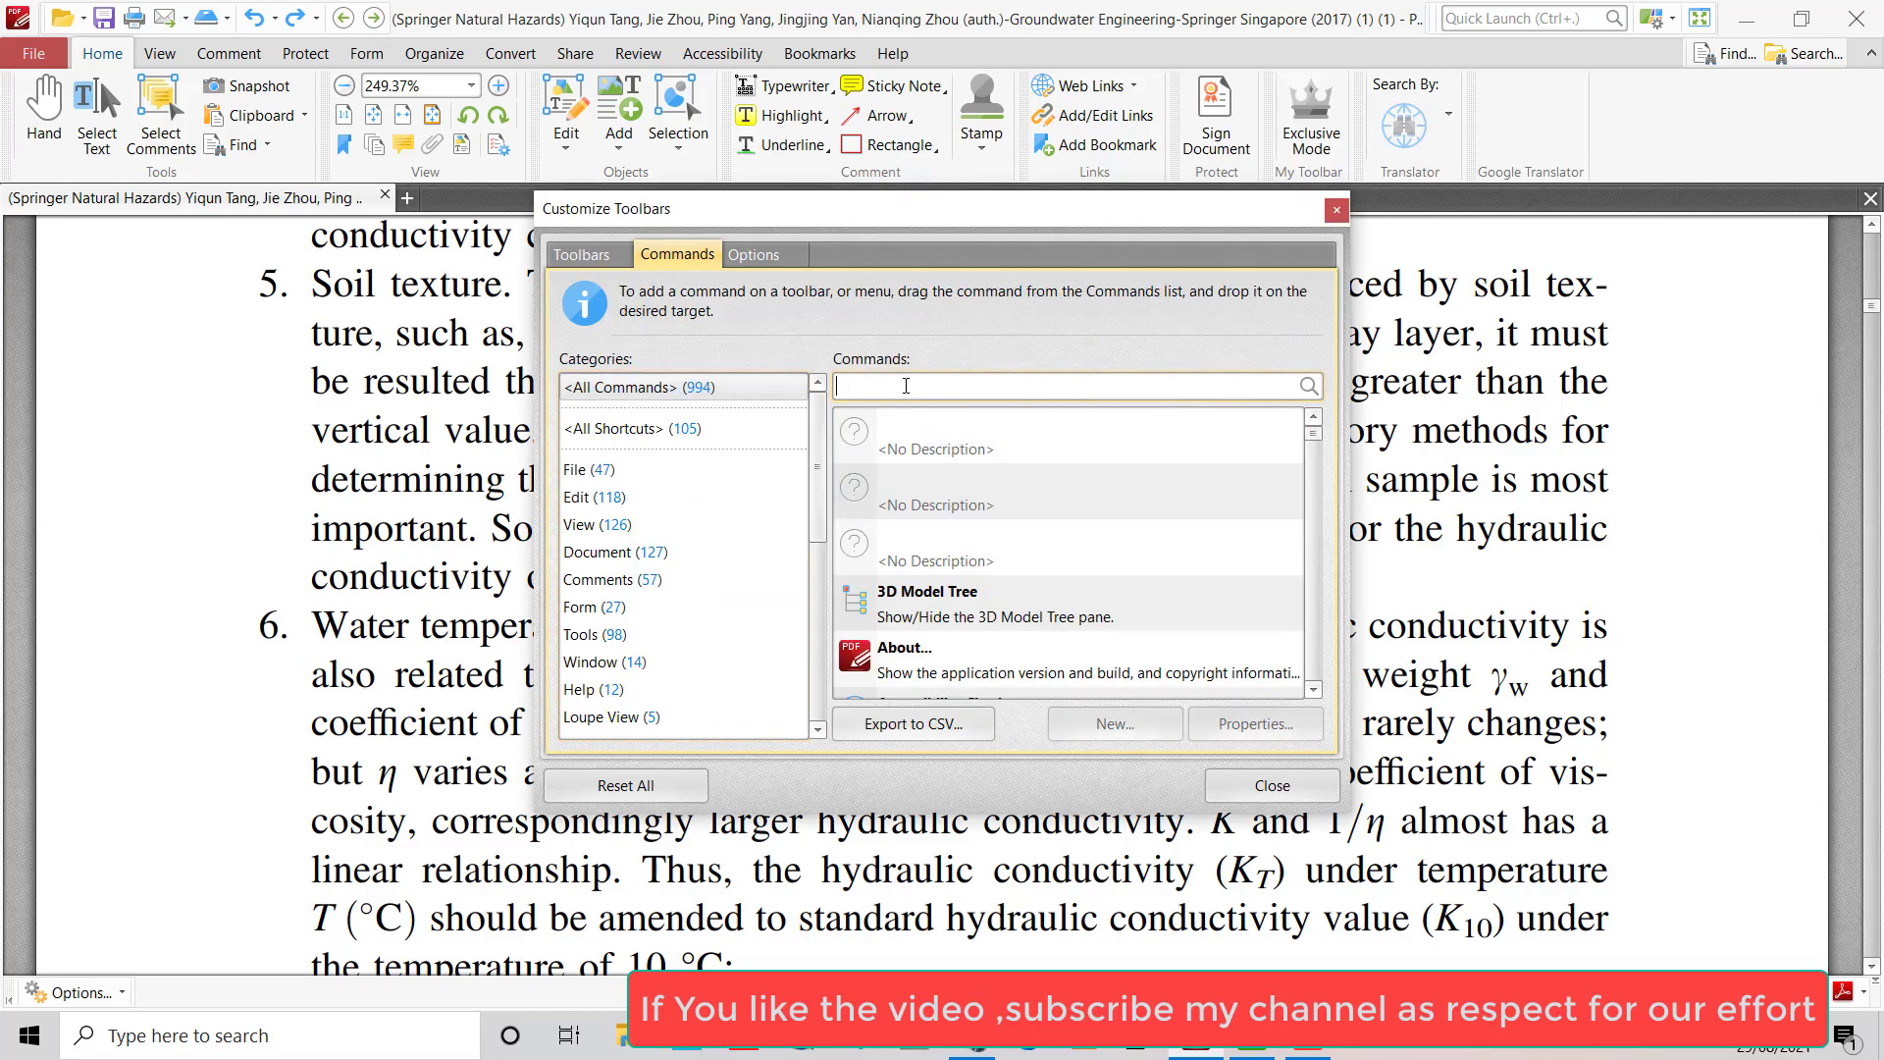
{"action": "type", "text": "se"}
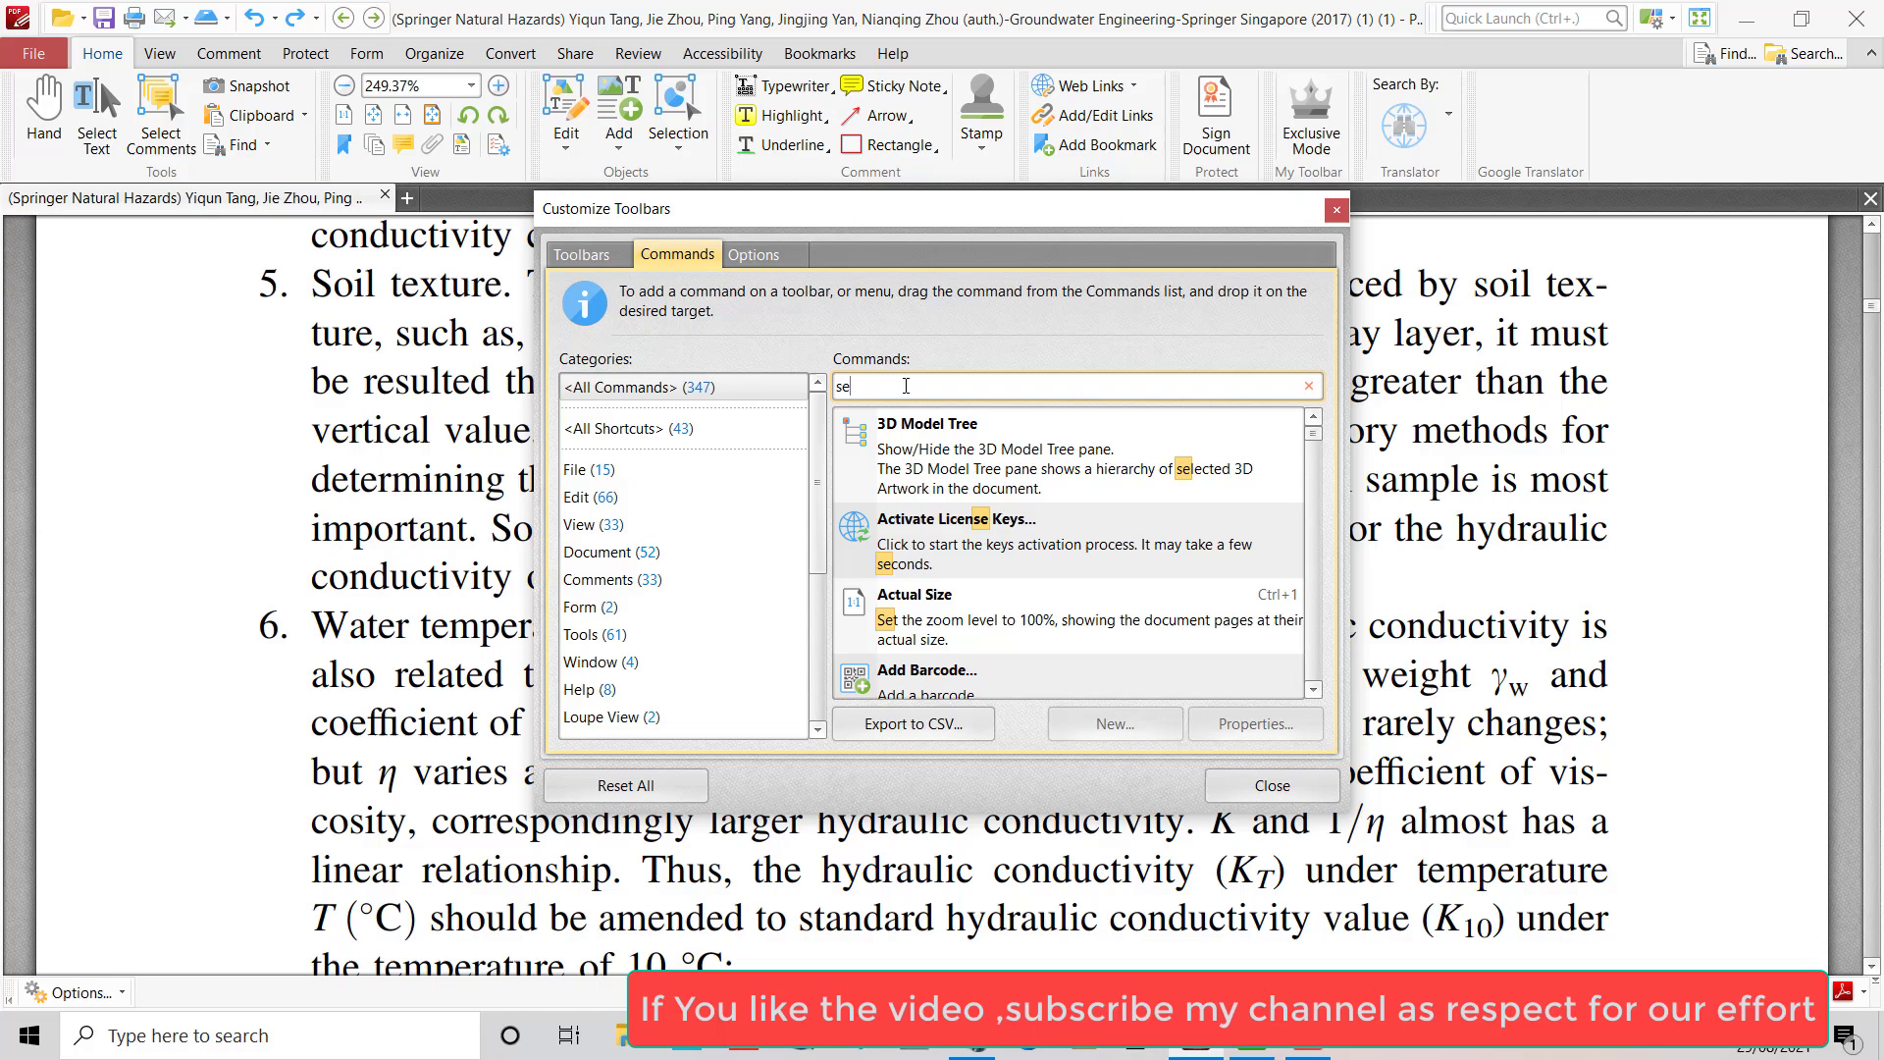
{"action": "type", "text": "arv"}
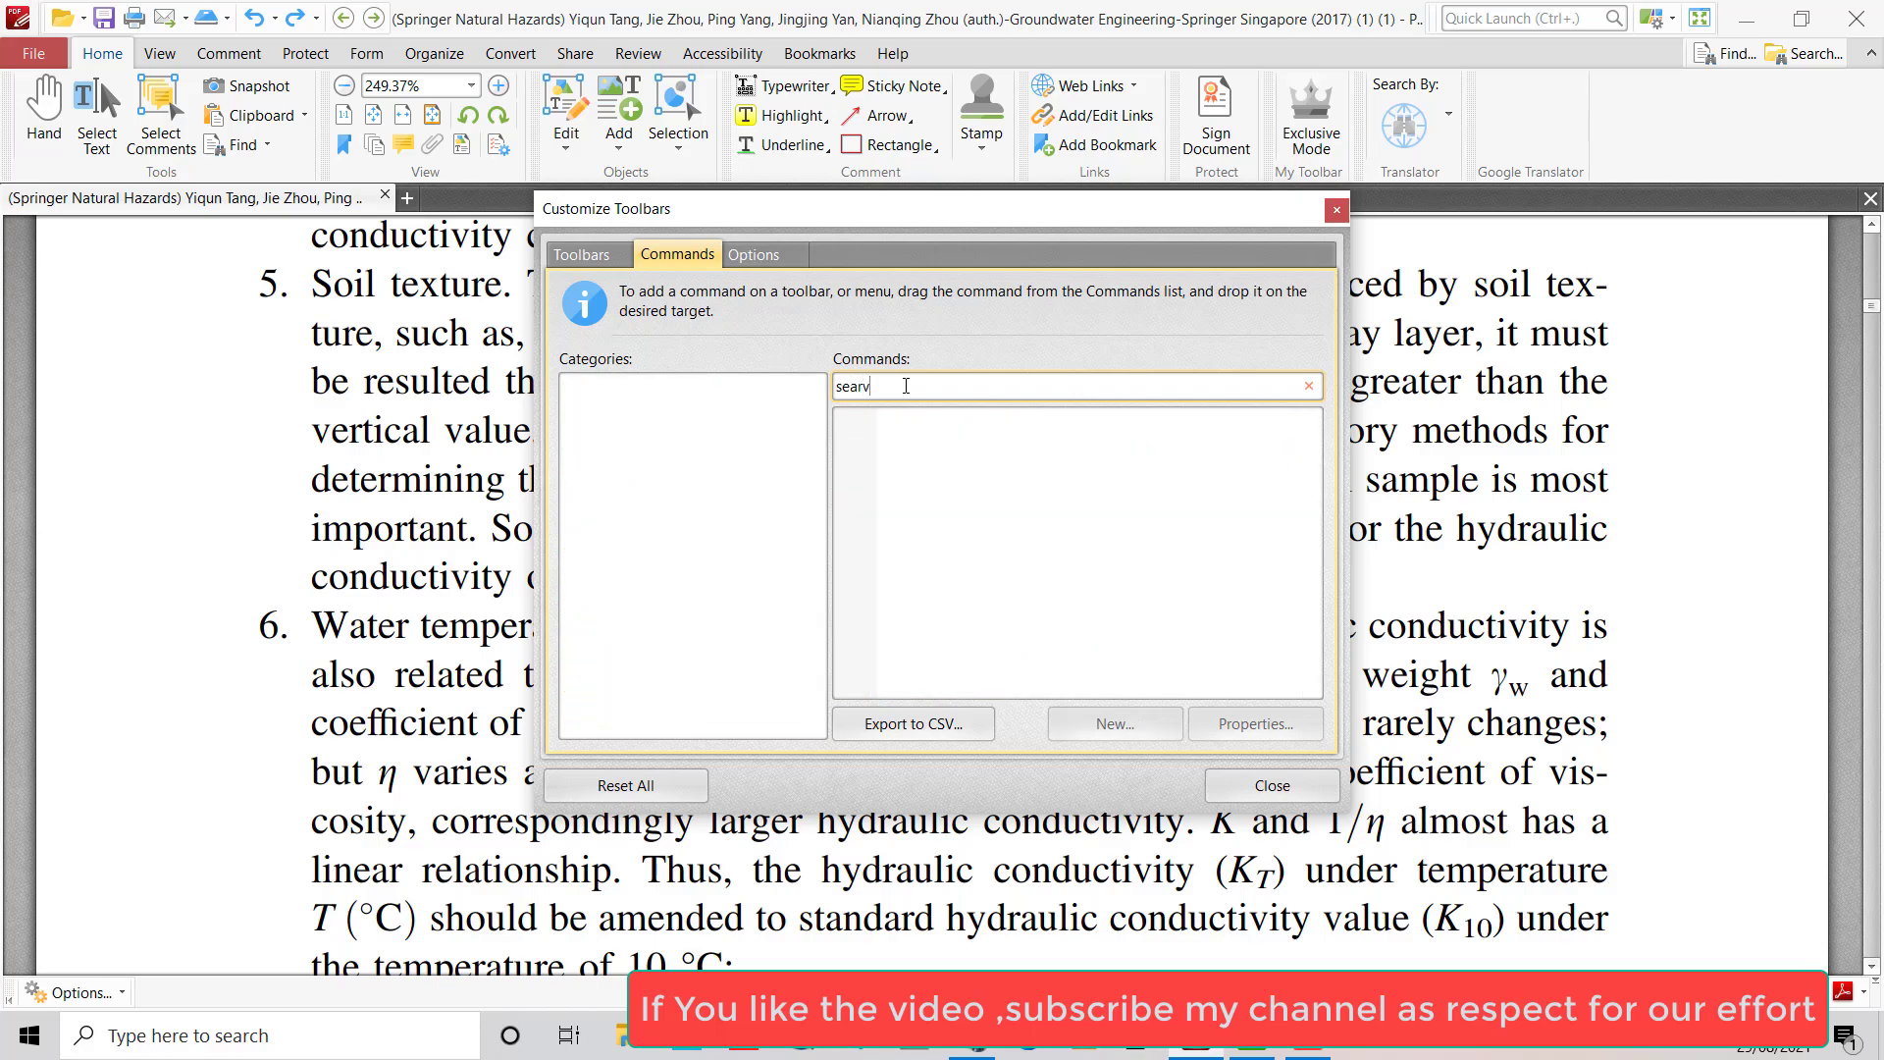
{"action": "key", "text": "BackSpace"}
{"action": "type", "text": "ch"}
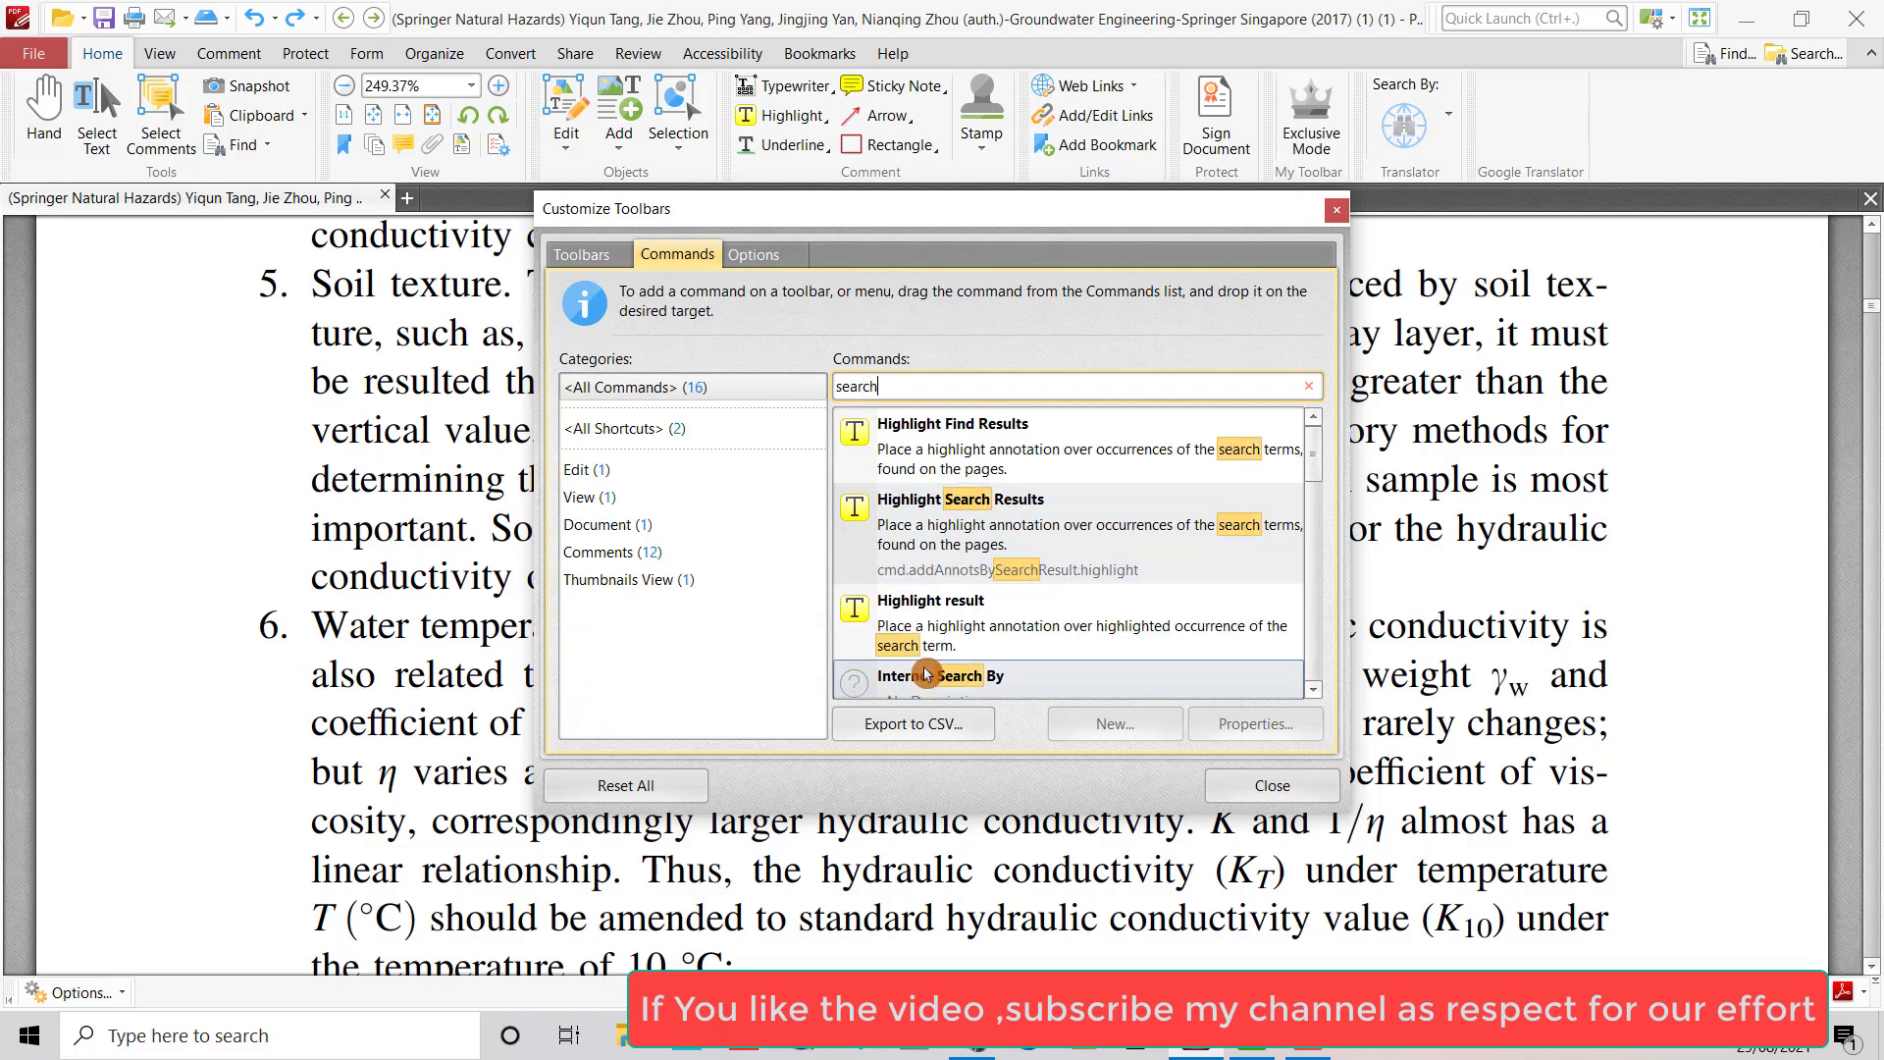
{"action": "left_click", "coordinate": [923, 693]}
{"action": "left_click_drag", "start_coordinate": [922, 690], "coordinate": [1152, 567]}
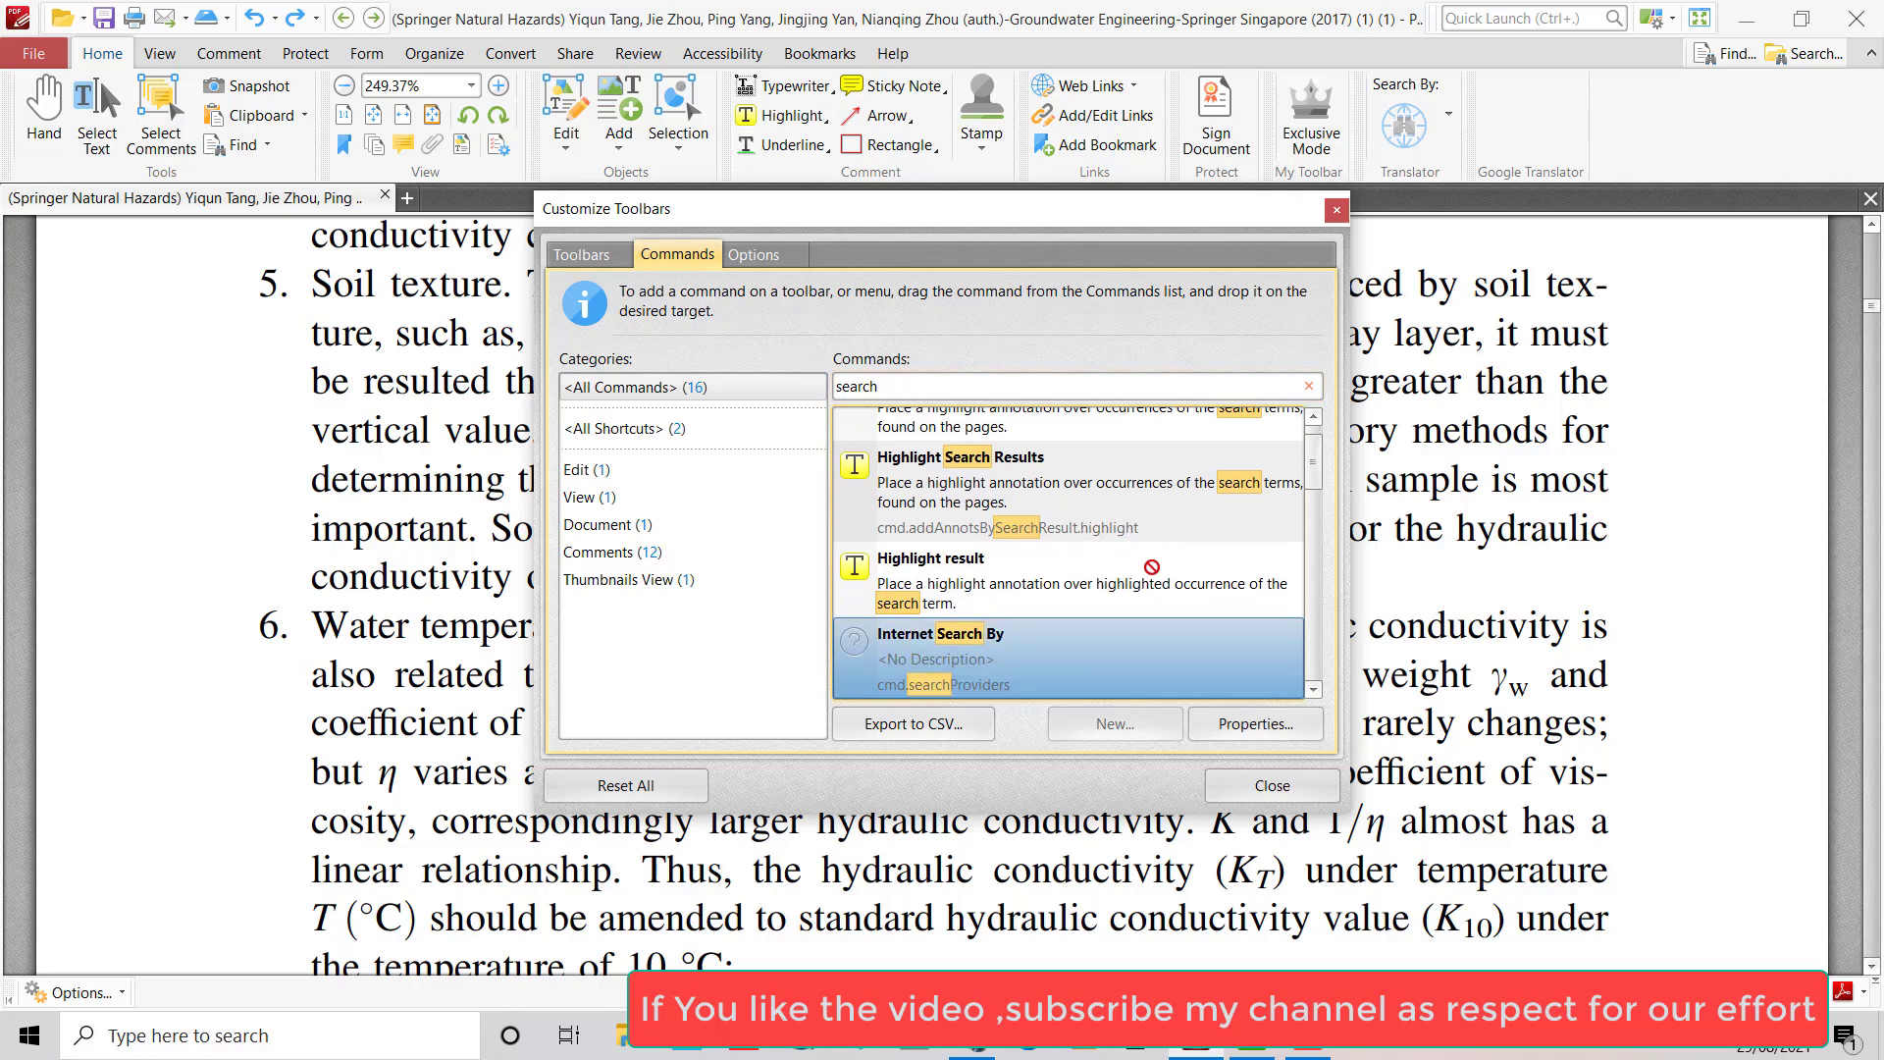
{"action": "left_click_drag", "start_coordinate": [984, 686], "coordinate": [1506, 138]}
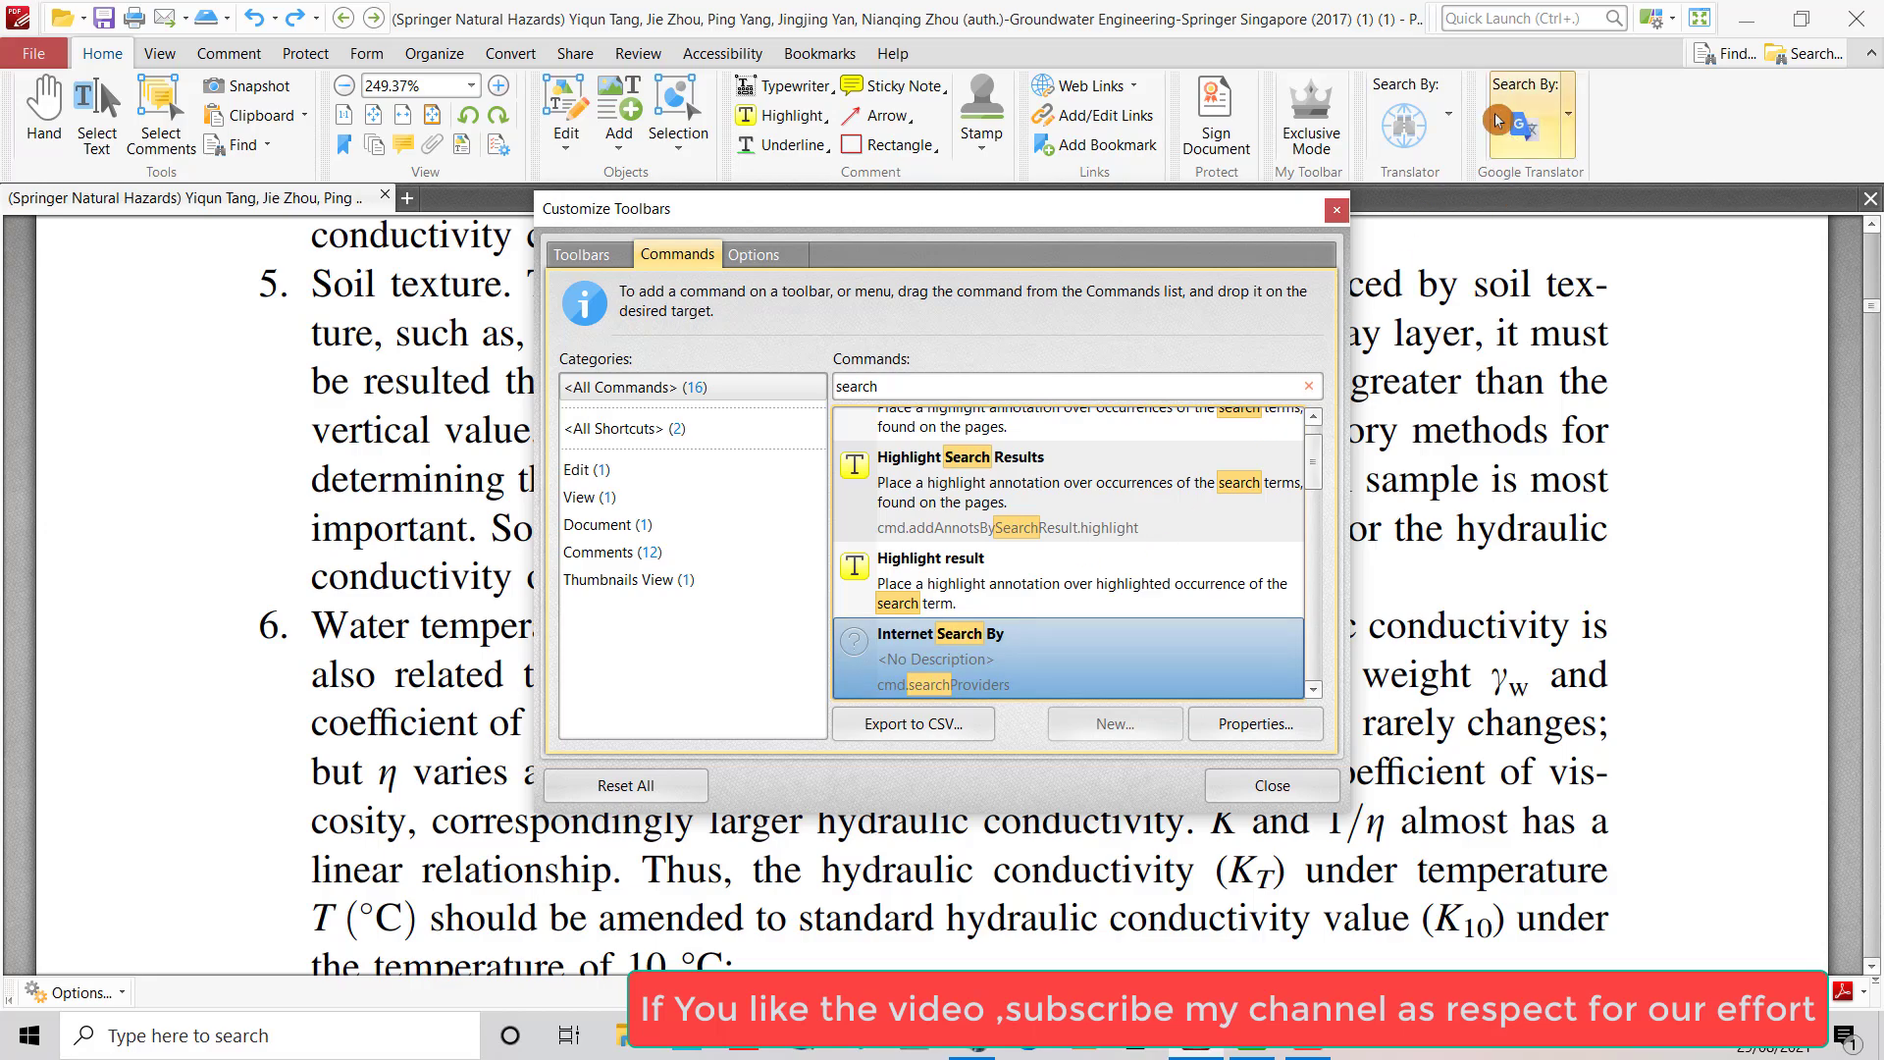
{"action": "left_click", "coordinate": [1336, 209]}
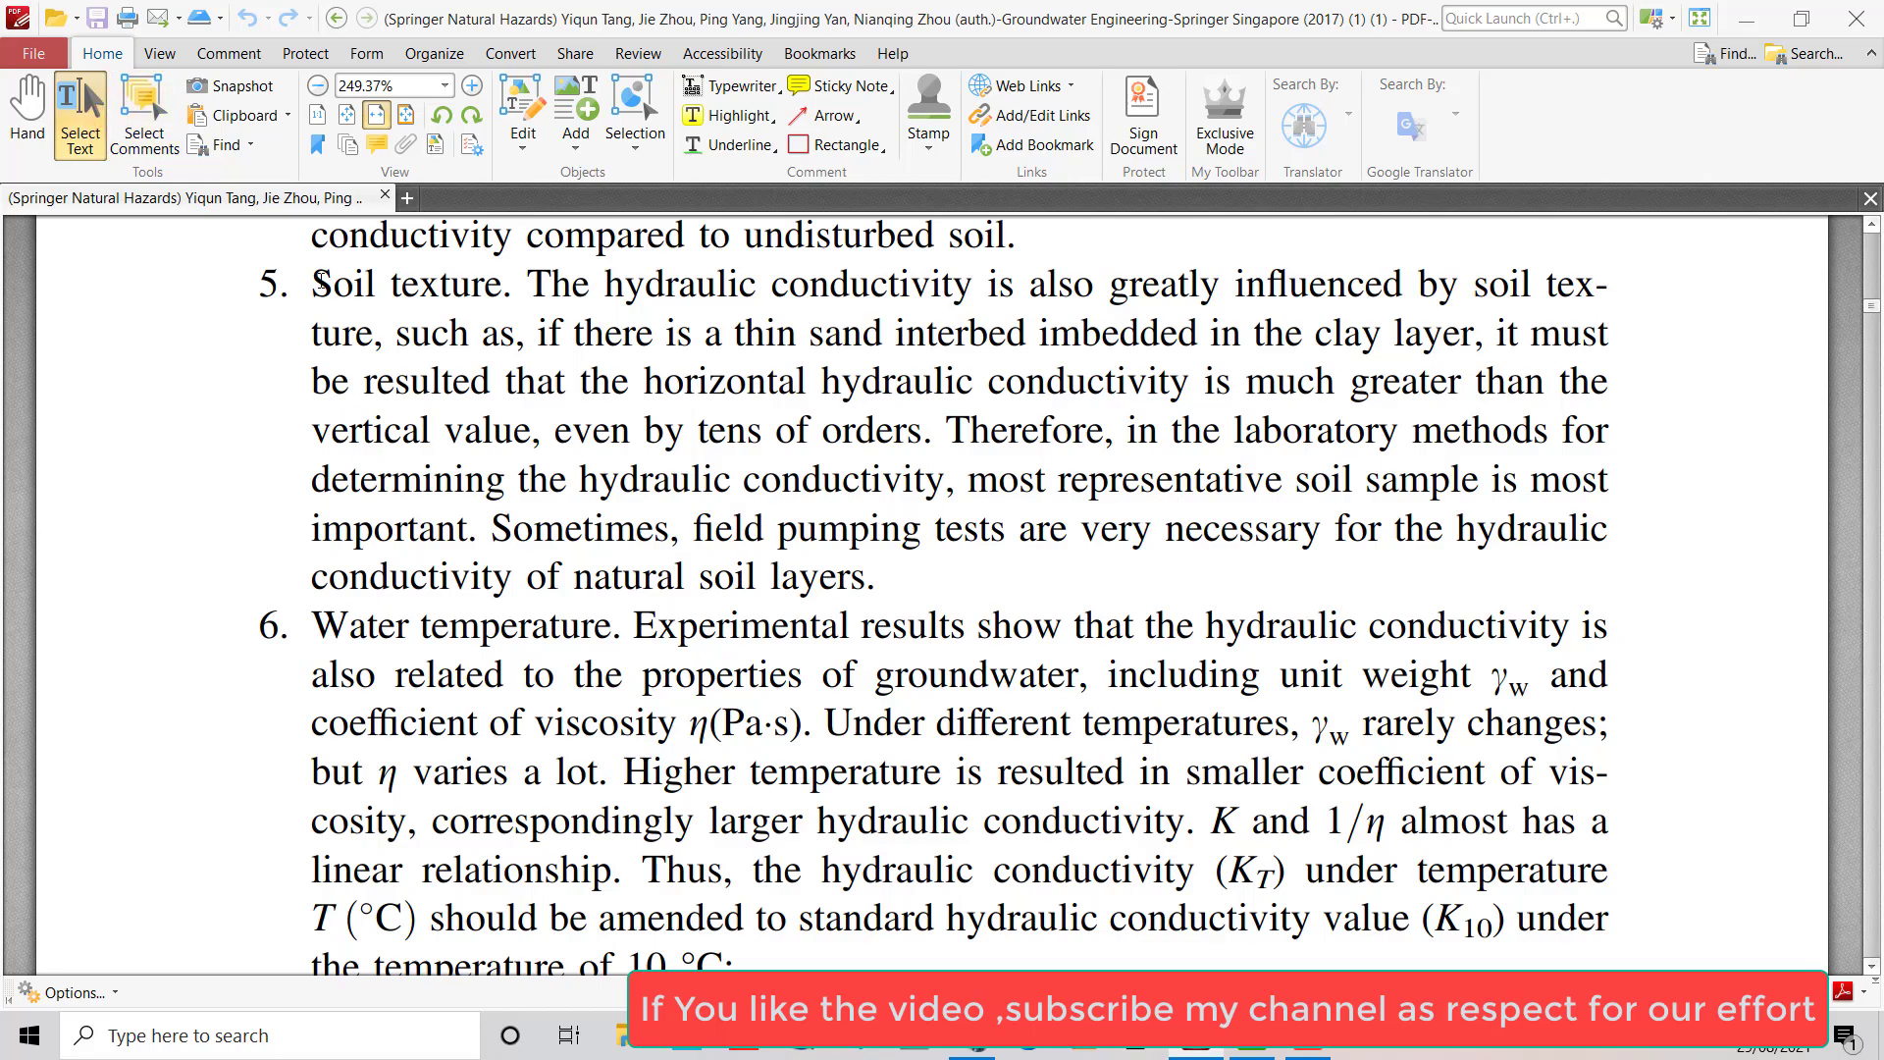
Select the item 5 Soil texture paragraph and translate it to Arabic with the Search By button
{"action": "left_click_drag", "start_coordinate": [312, 284], "coordinate": [937, 598]}
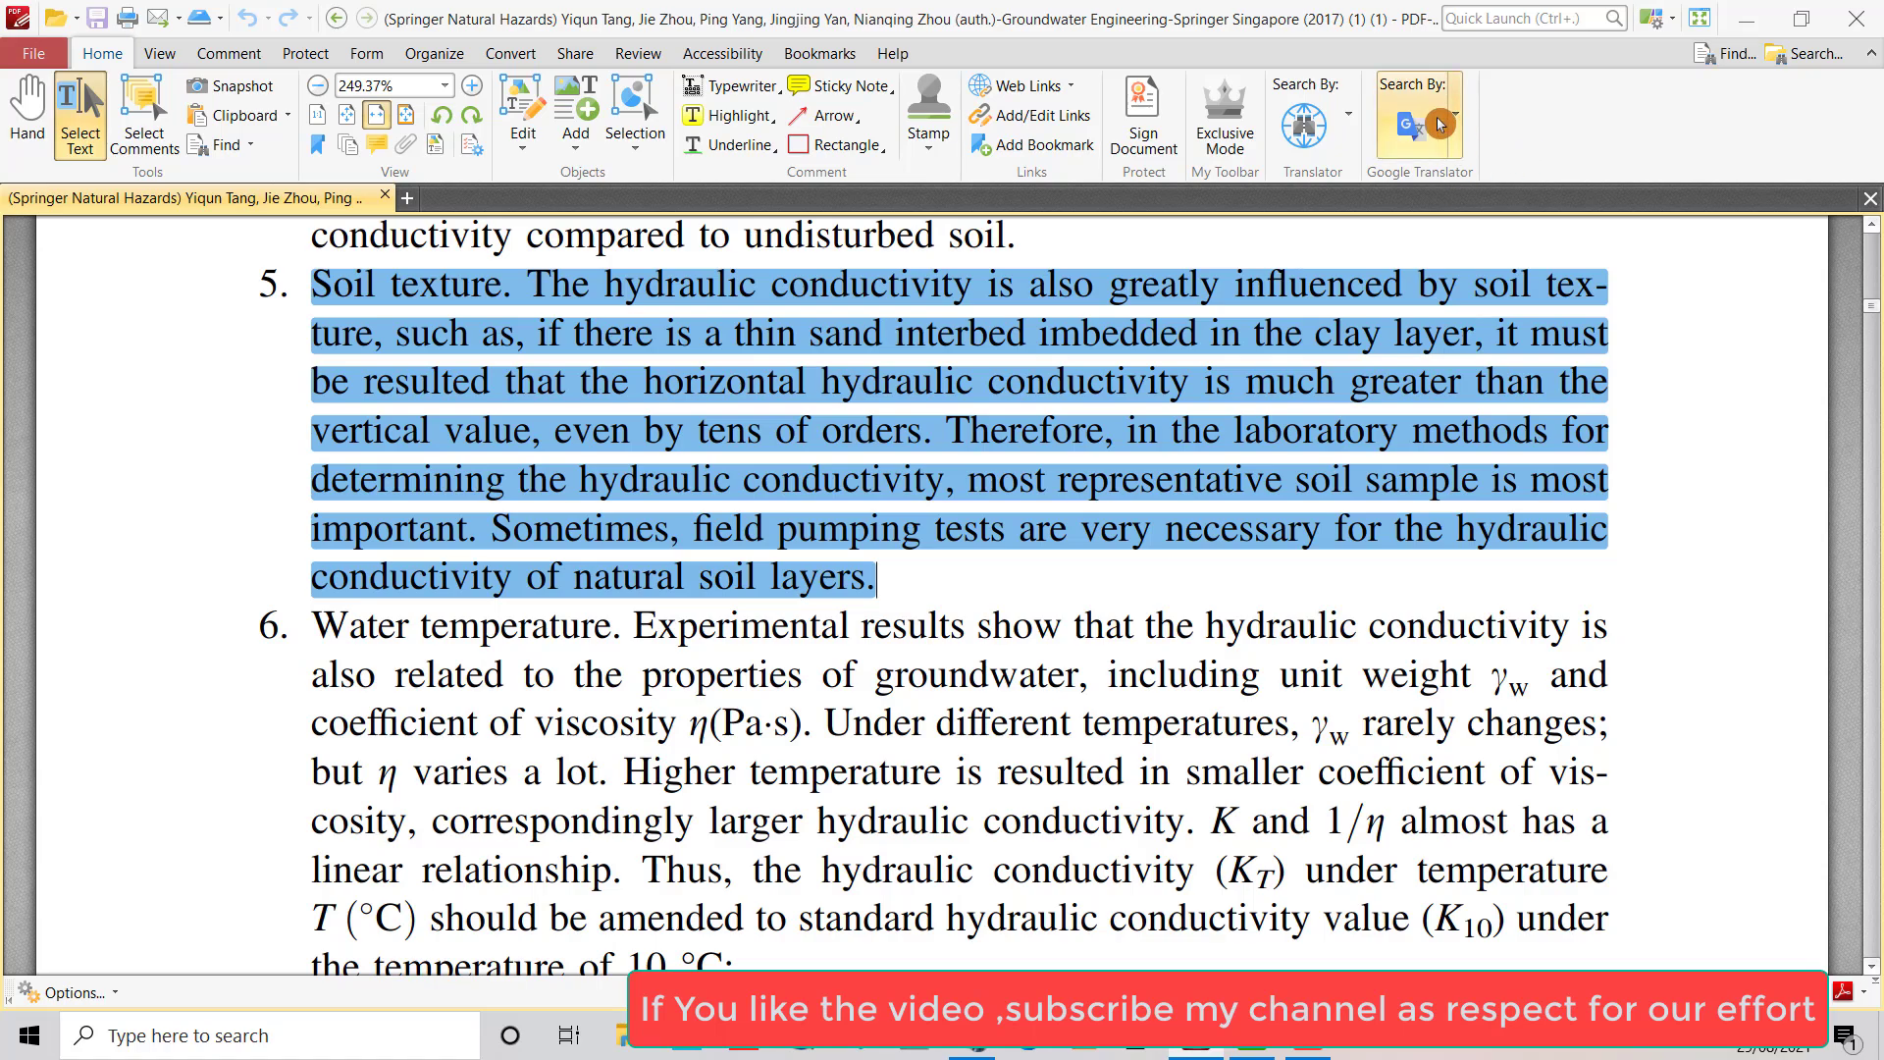
{"action": "left_click", "coordinate": [1420, 145]}
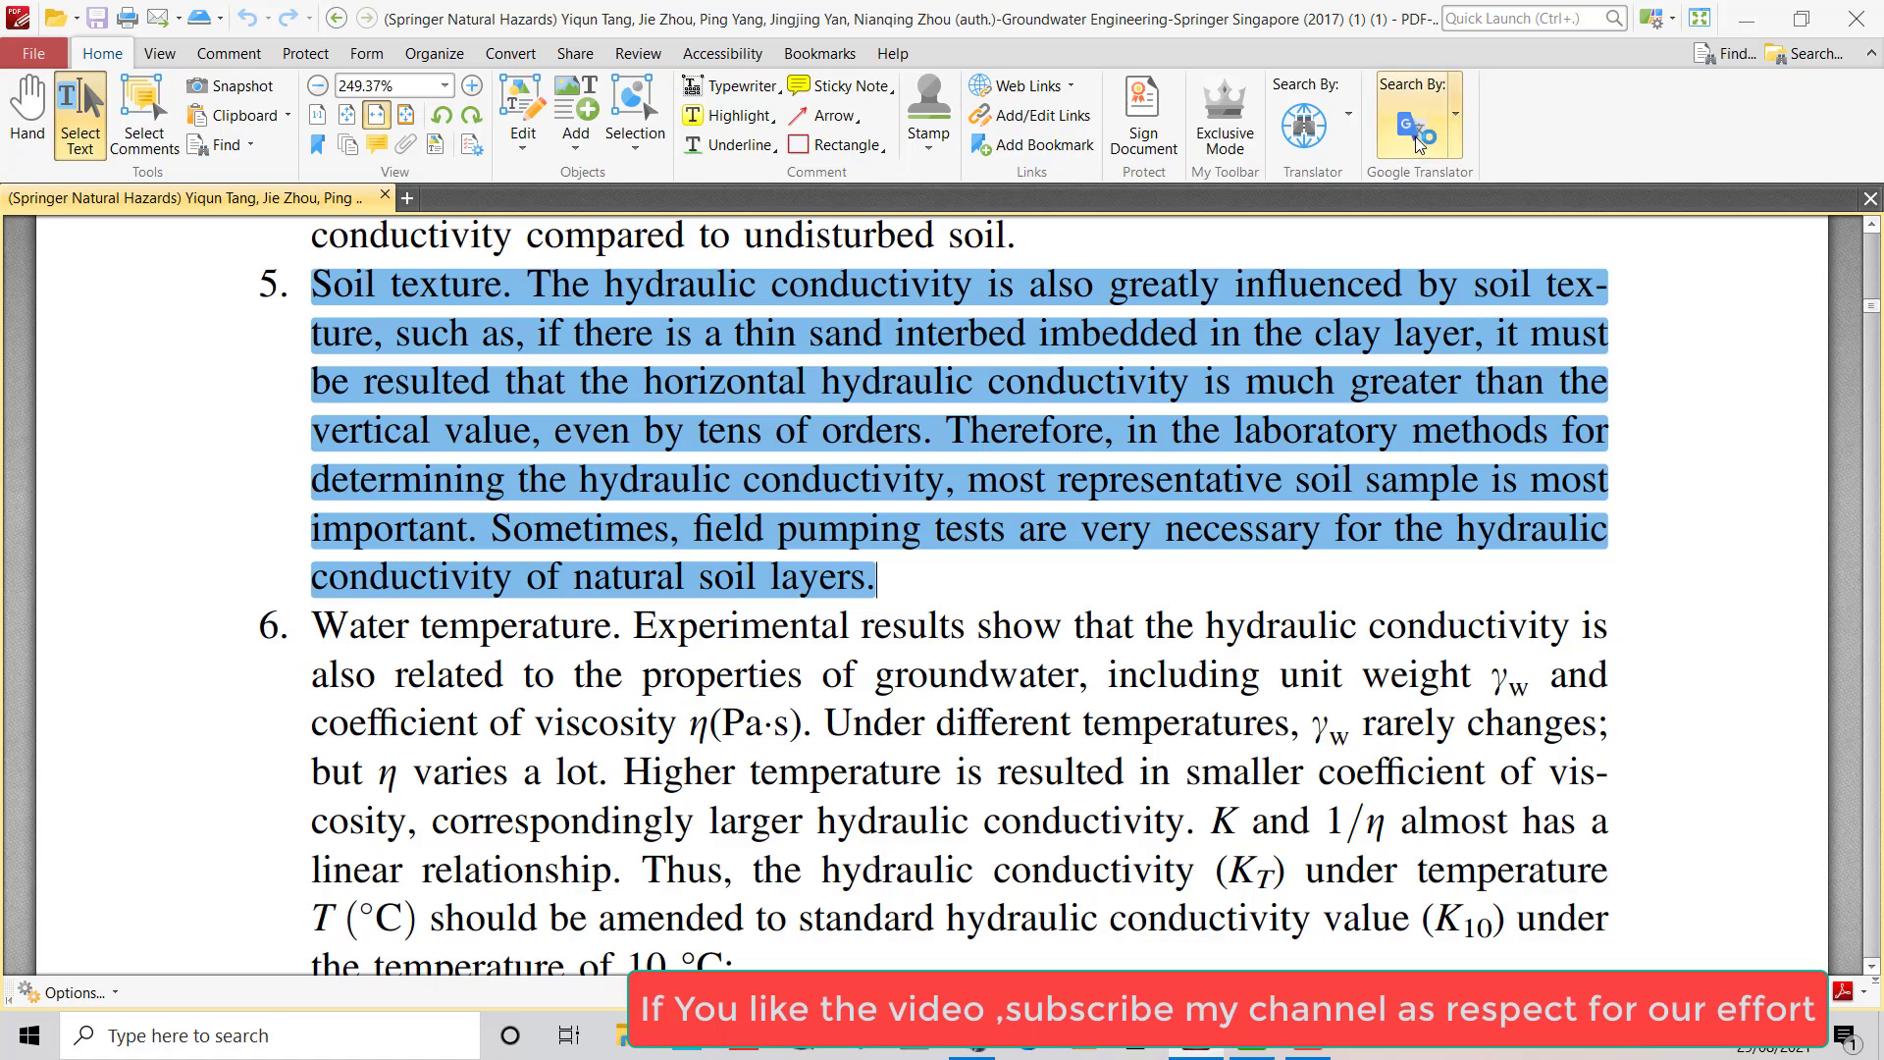